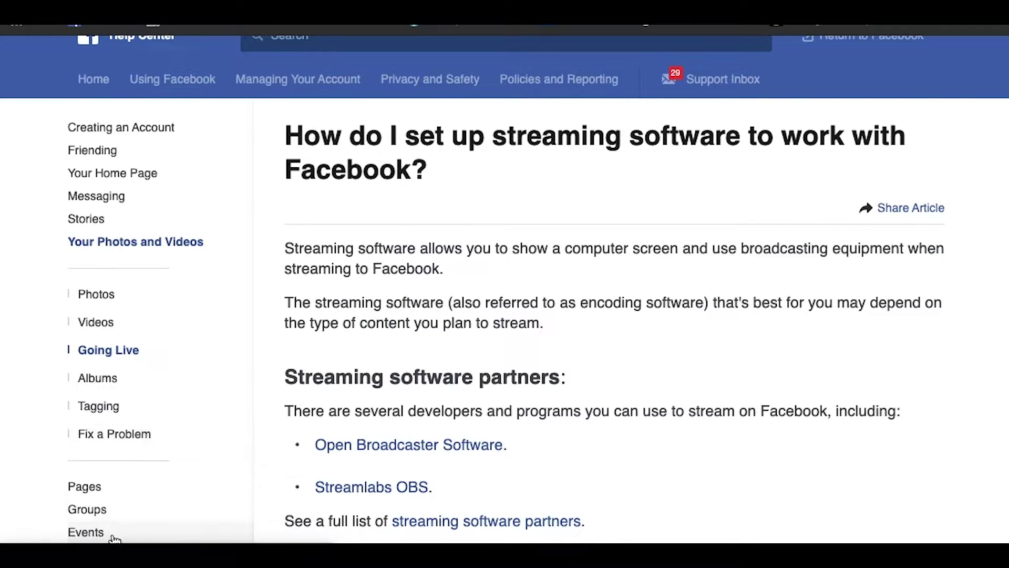
# Read the Facebook Help Center article's introduction and its list of streaming software partners.
pyautogui.scroll(1, 310, 404)
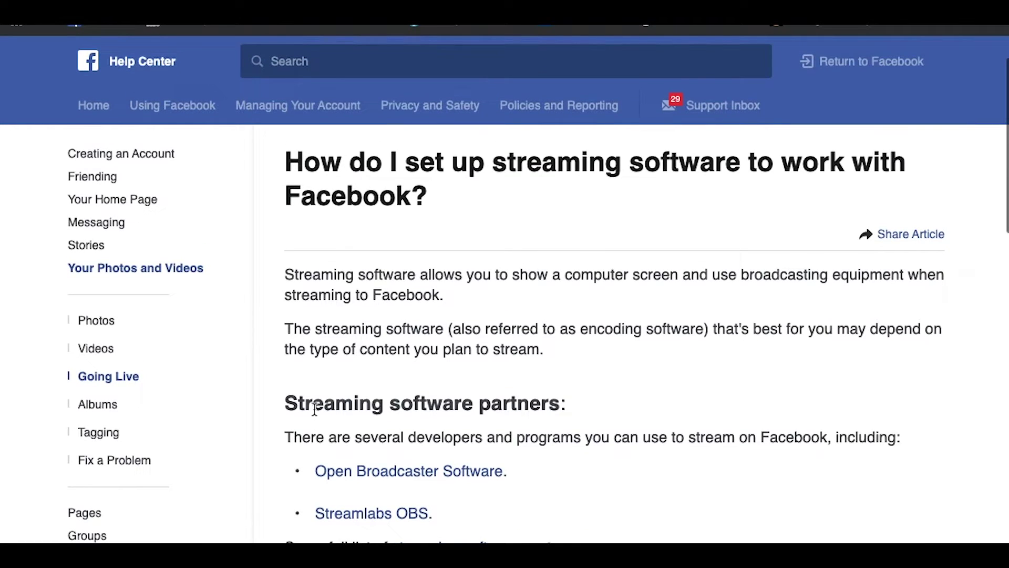
pyautogui.scroll(-1, 315, 409)
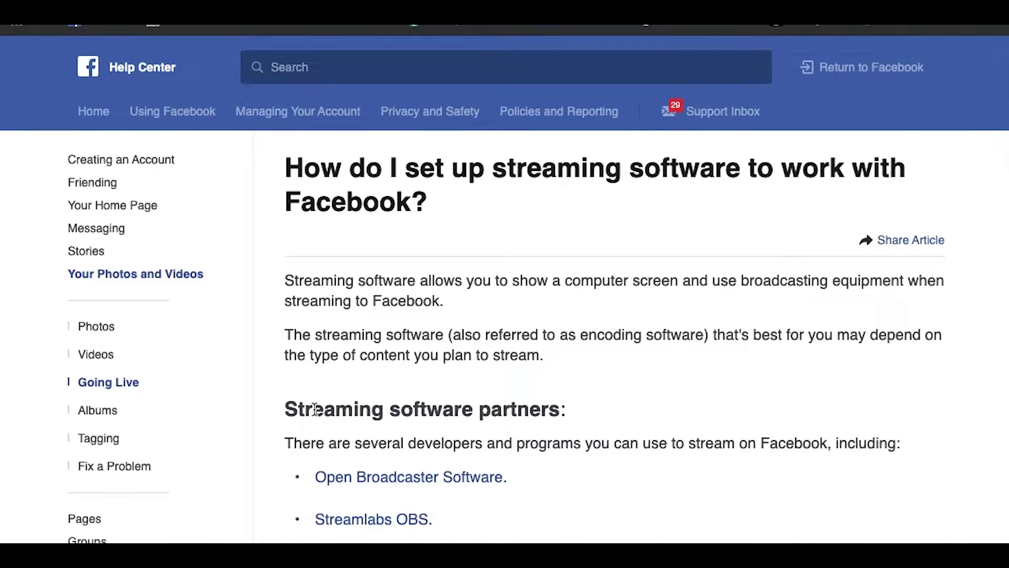
pyautogui.scroll(-2, 314, 409)
pyautogui.scroll(2, 315, 409)
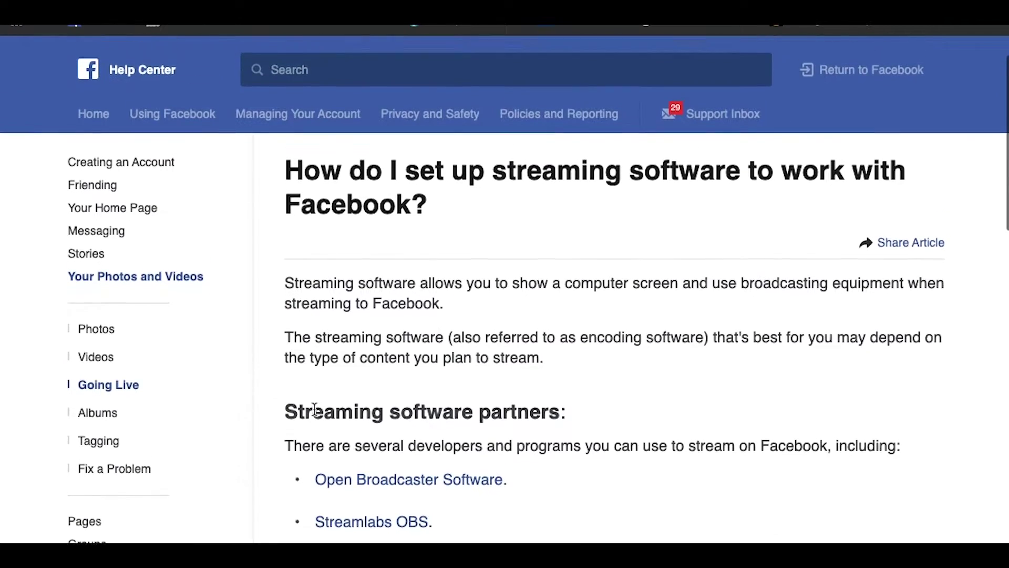
pyautogui.scroll(-2, 314, 409)
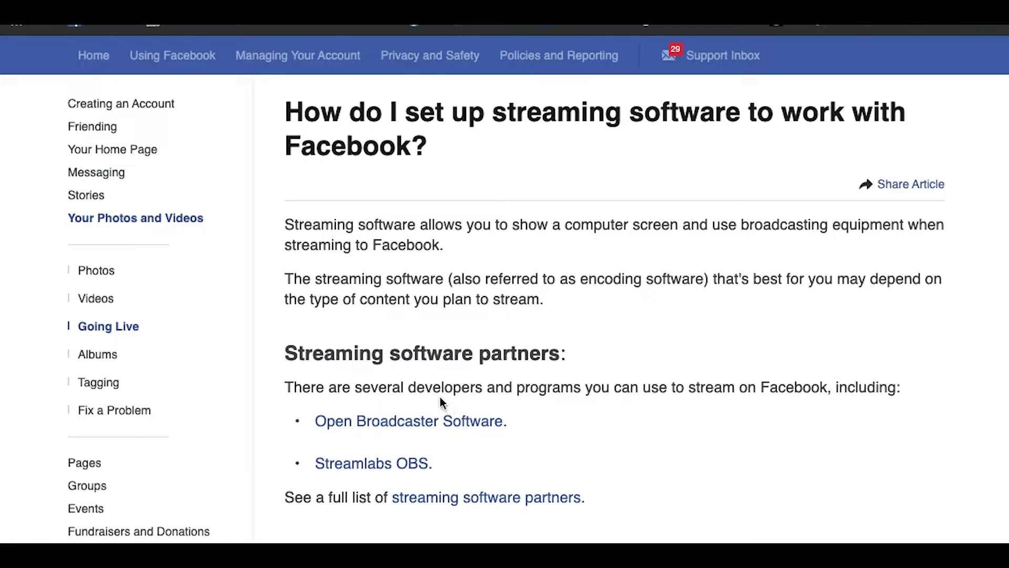
pyautogui.scroll(-3, 421, 394)
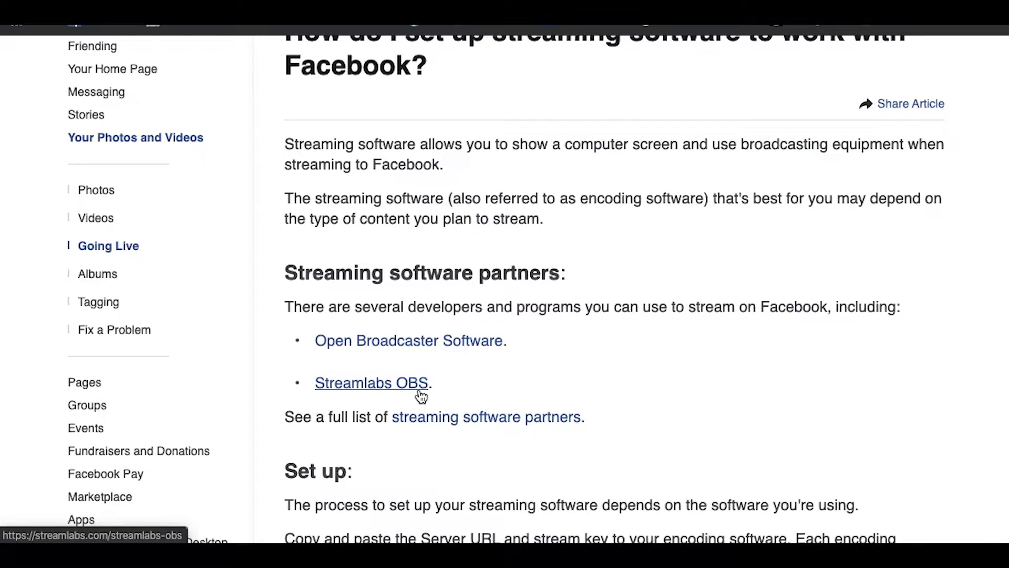
pyautogui.scroll(1, 421, 395)
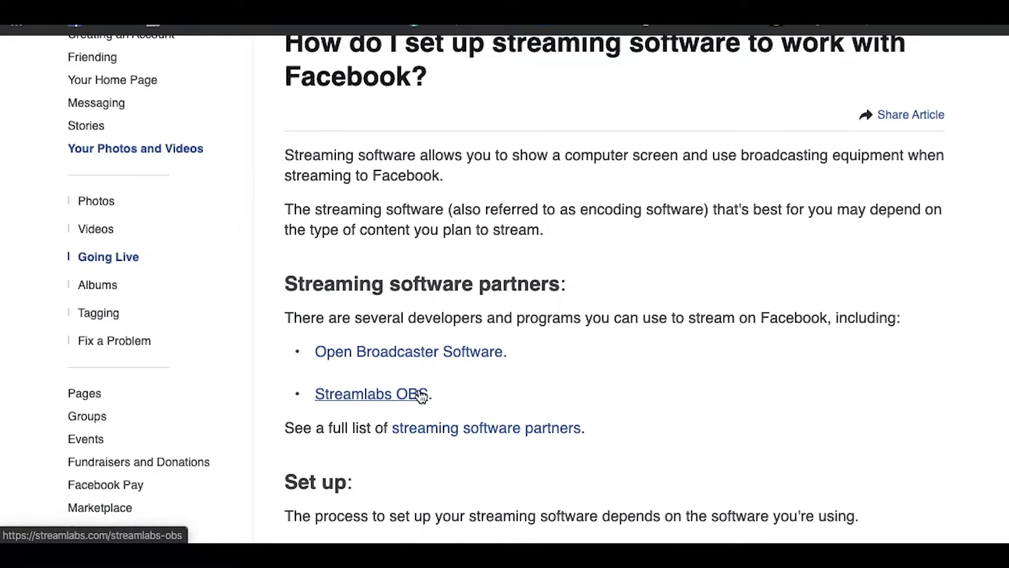
pyautogui.scroll(-4, 421, 395)
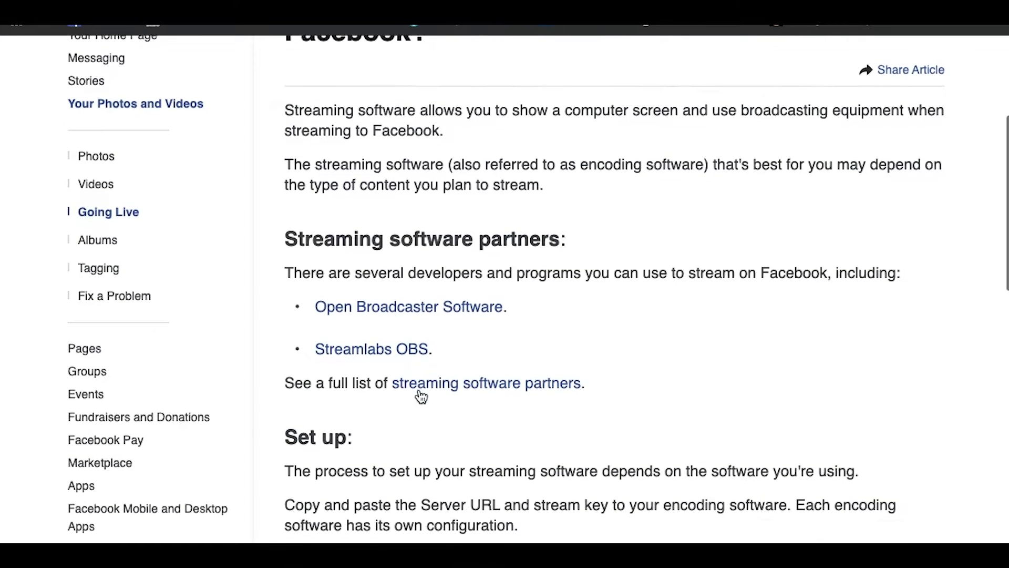
pyautogui.scroll(6, 422, 368)
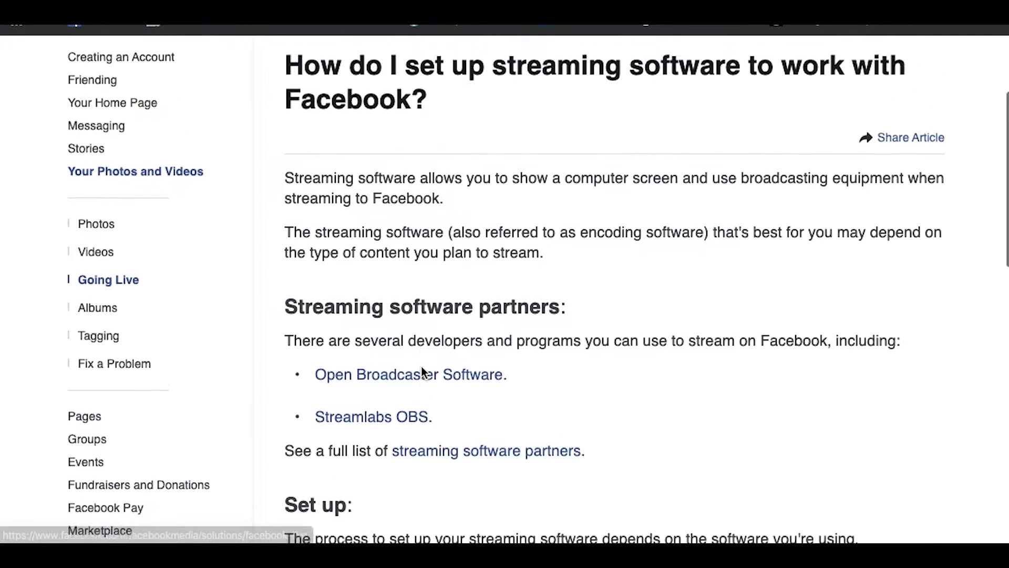
pyautogui.scroll(5, 422, 367)
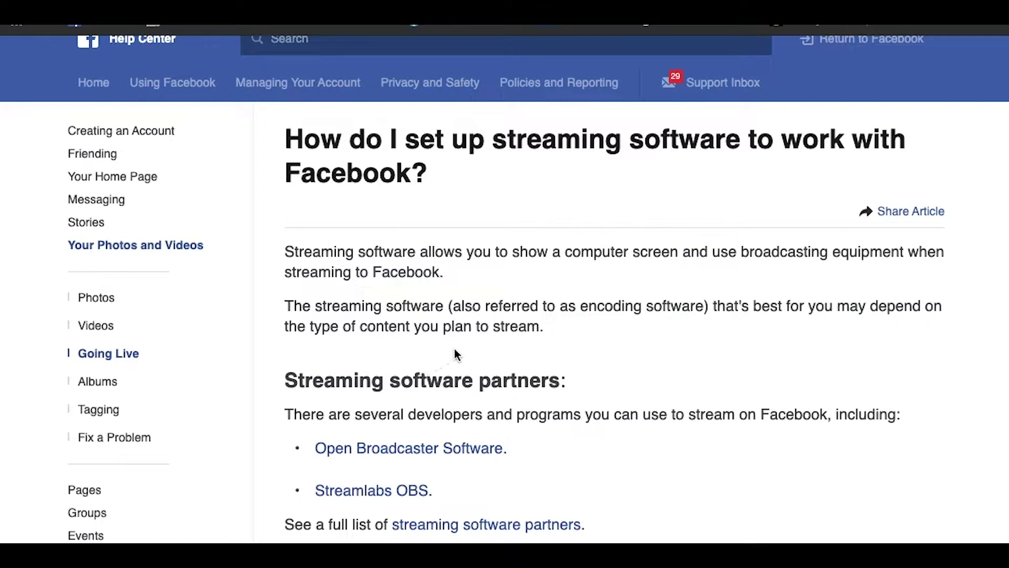
# Open the Open Broadcaster Software page from the article's list of streaming software partners.
pyautogui.scroll(-2, 455, 353)
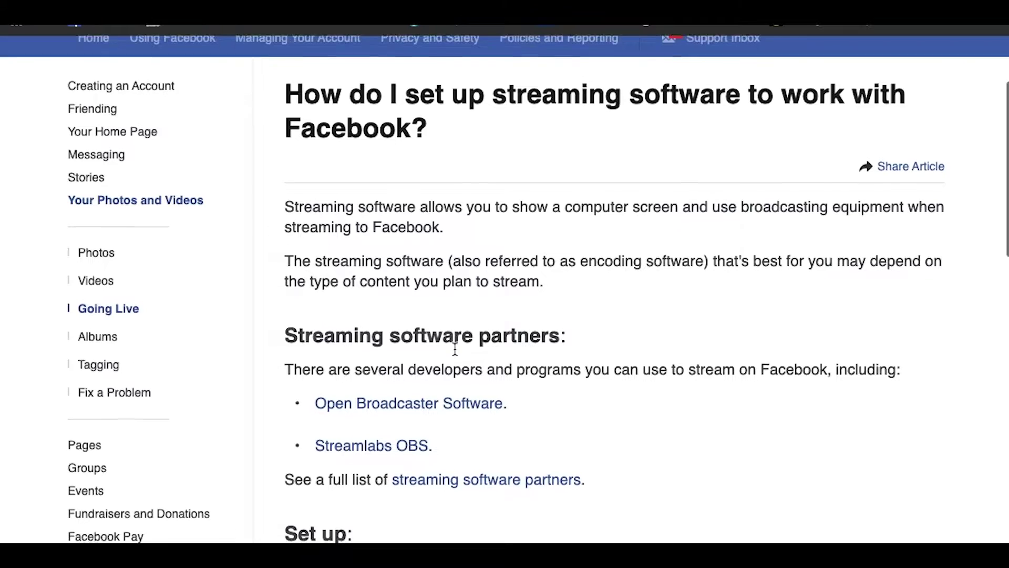
pyautogui.scroll(-5, 455, 350)
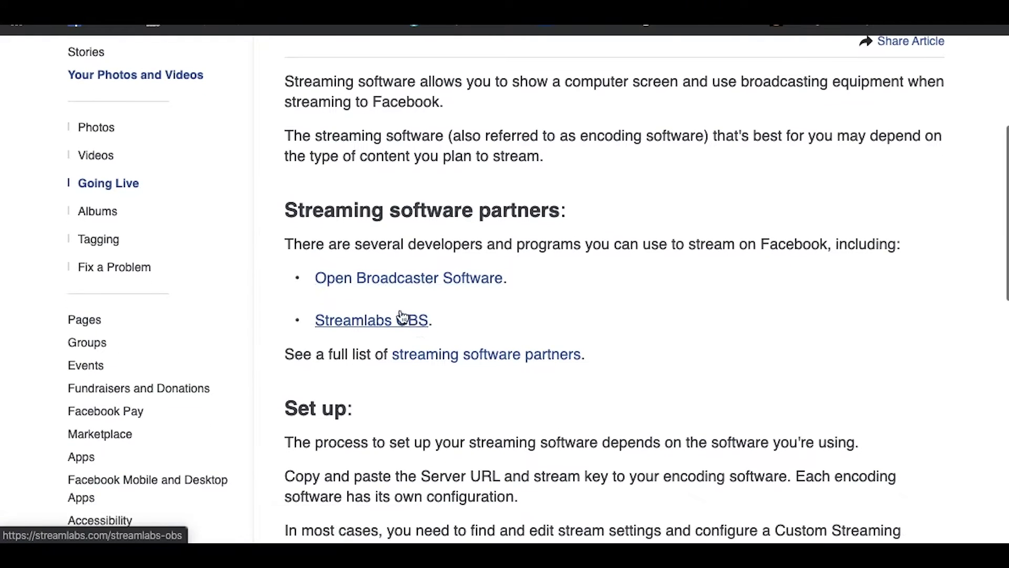
pyautogui.click(389, 283)
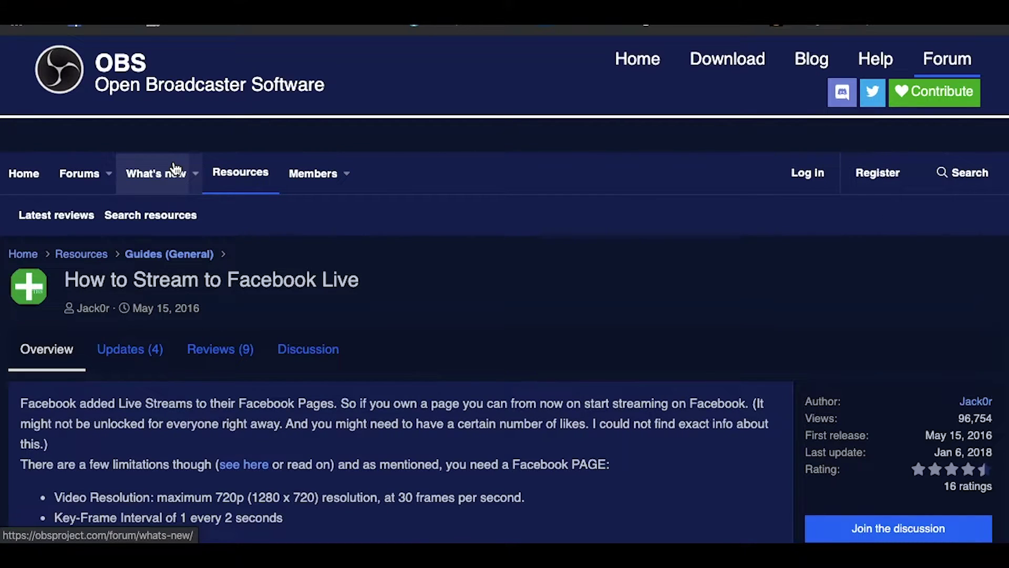
# Go to the OBS Studio download page and review the operating system choices and installer options.
pyautogui.scroll(-1, 321, 189)
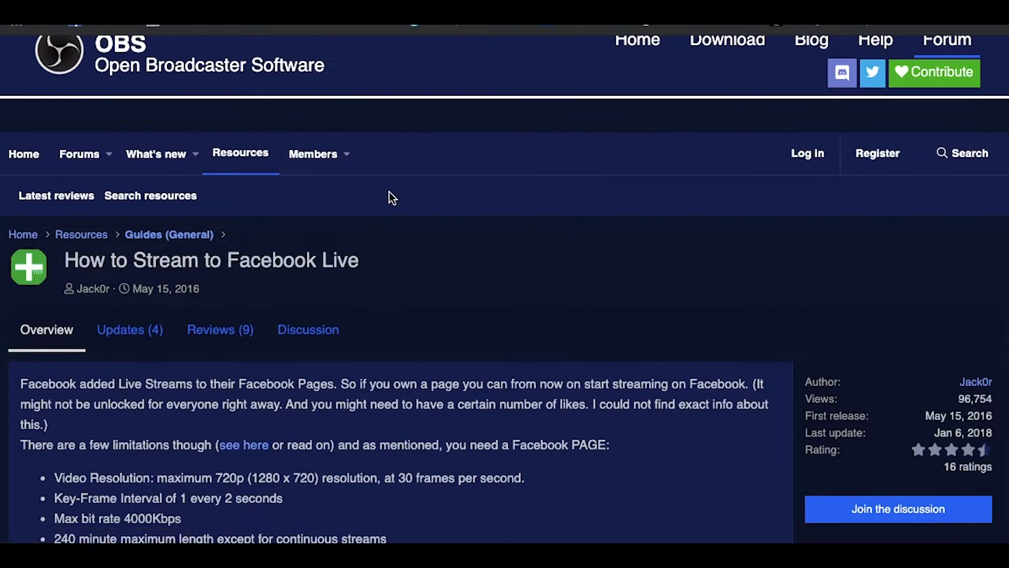
pyautogui.scroll(1, 874, 198)
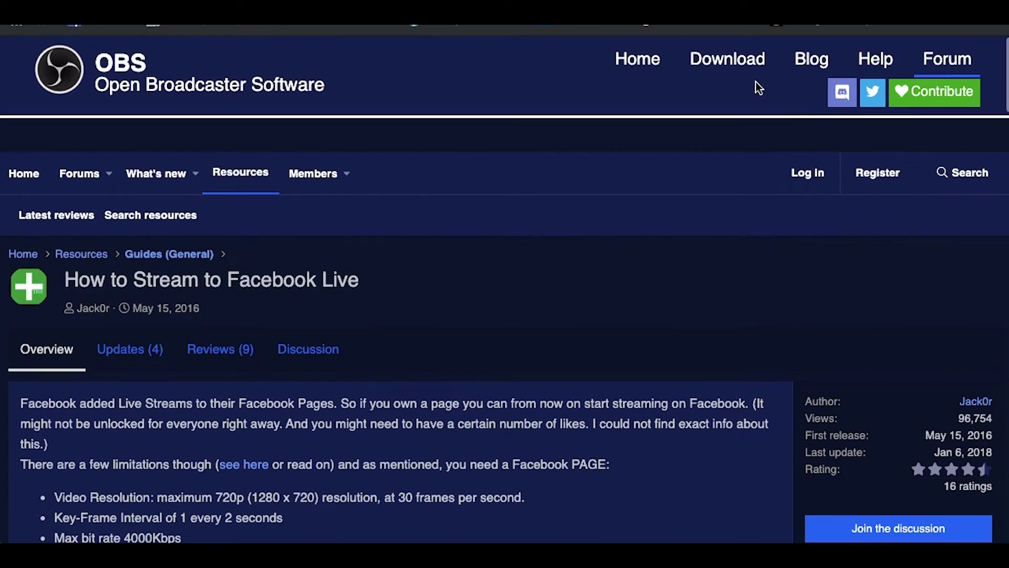
pyautogui.click(746, 74)
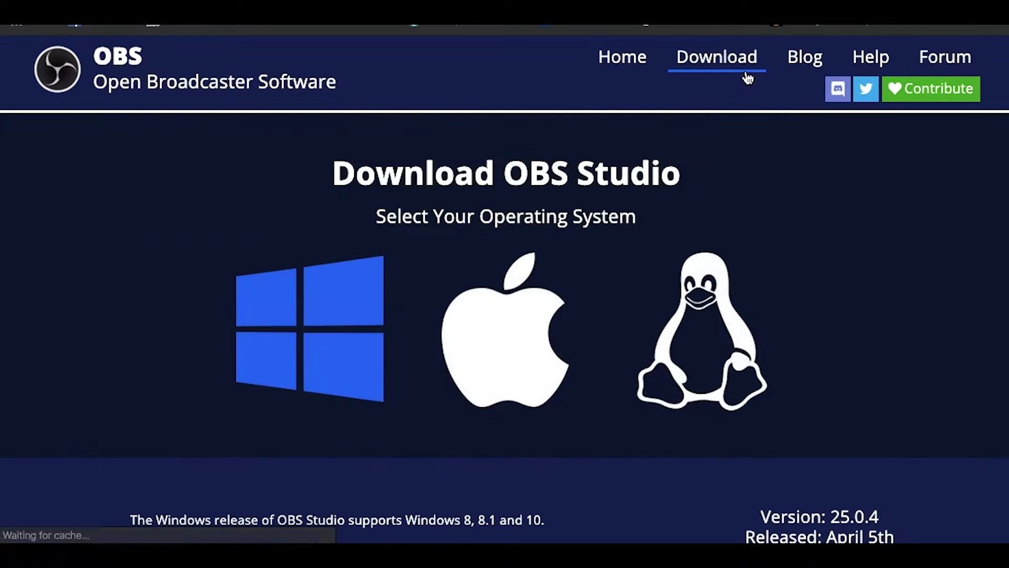
pyautogui.scroll(-2, 473, 216)
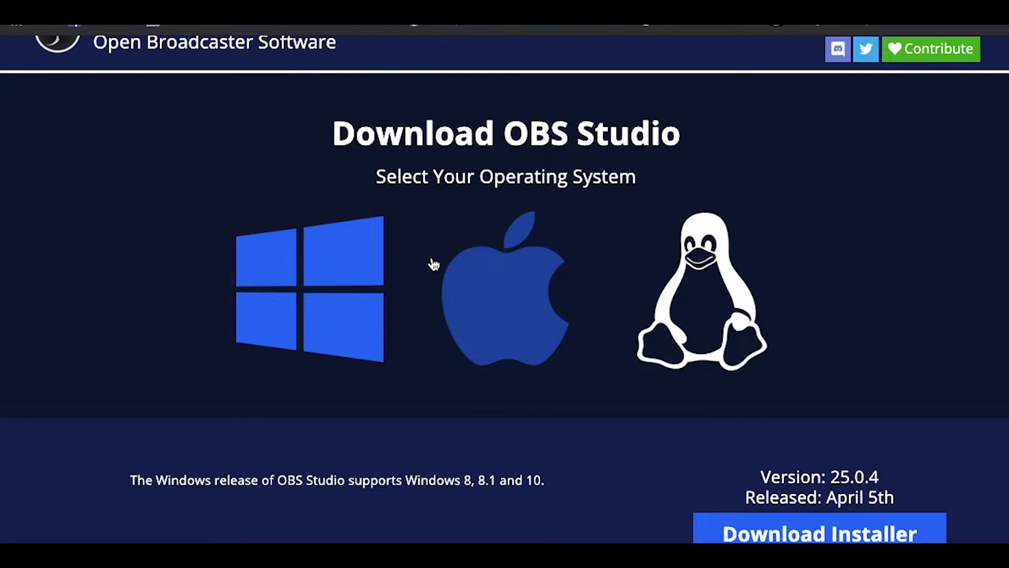
pyautogui.scroll(-1, 434, 264)
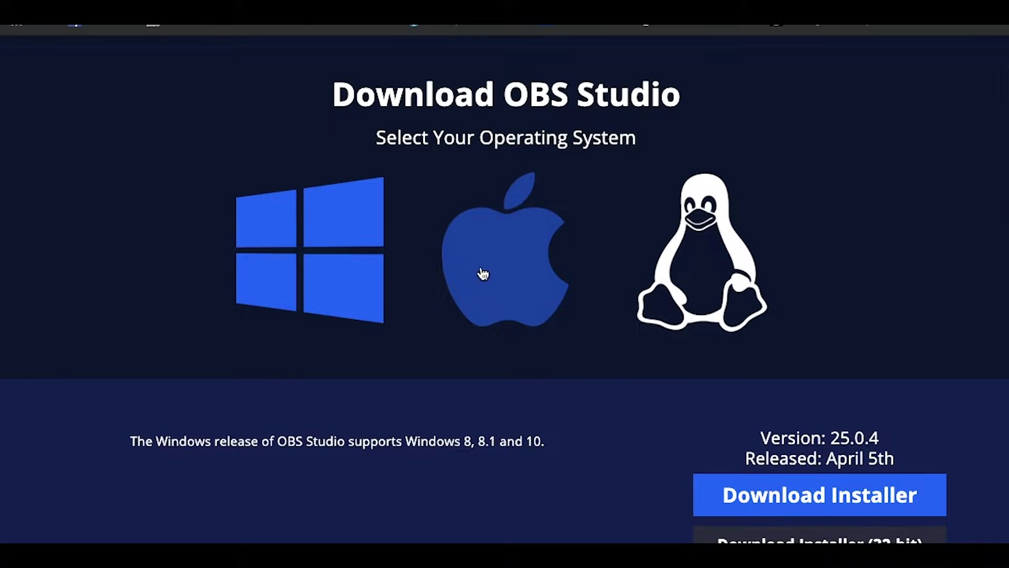
pyautogui.scroll(2, 452, 253)
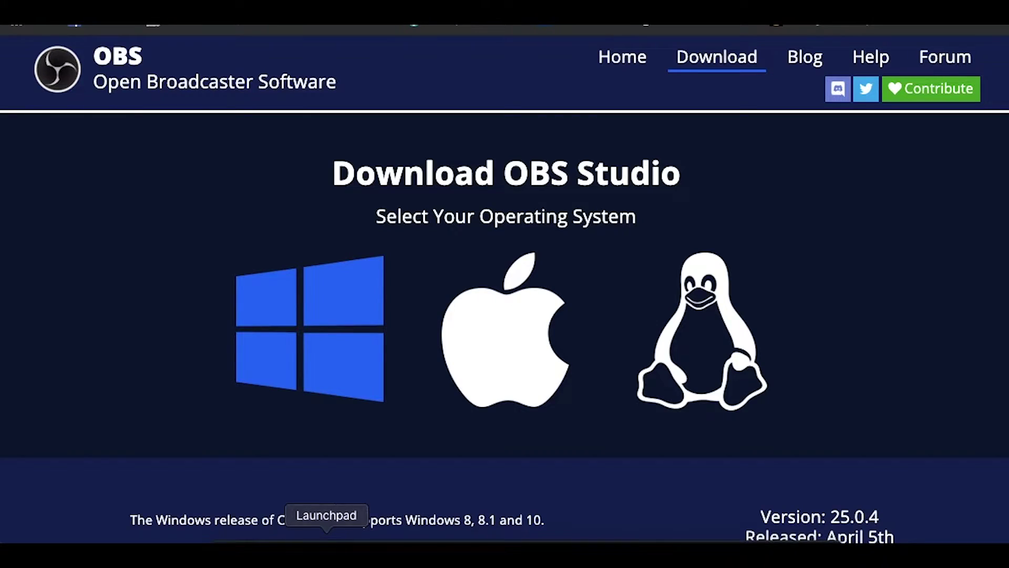
# Switch to OBS by launching it from the Mac's installed applications.
pyautogui.click(342, 531)
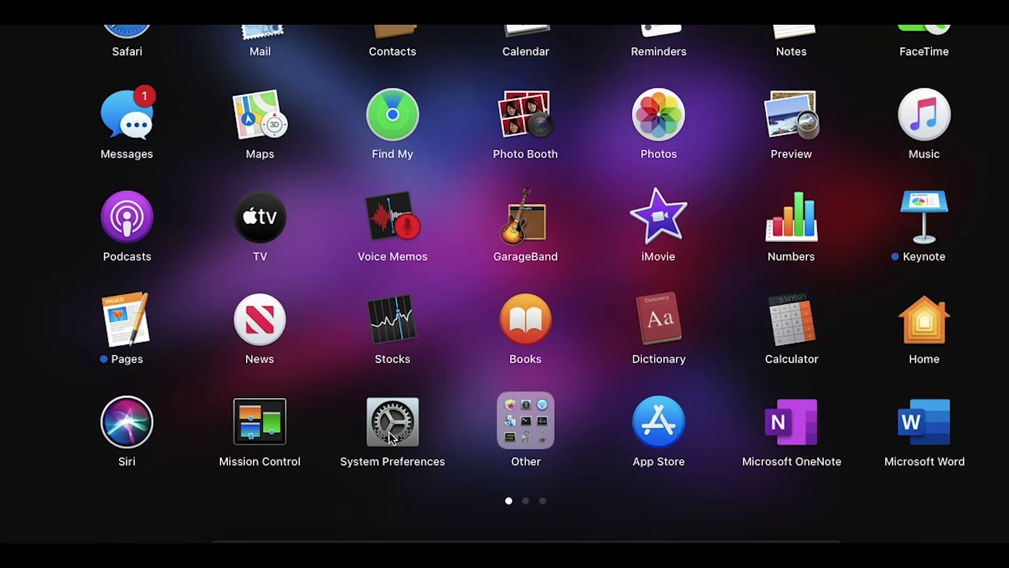
pyautogui.hscroll(5, 389, 432)
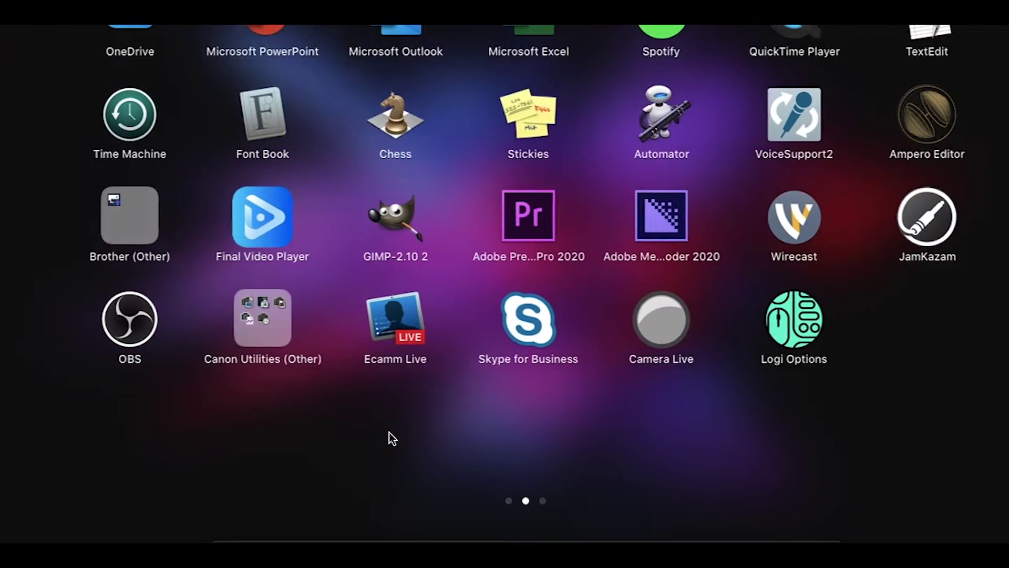
pyautogui.click(125, 320)
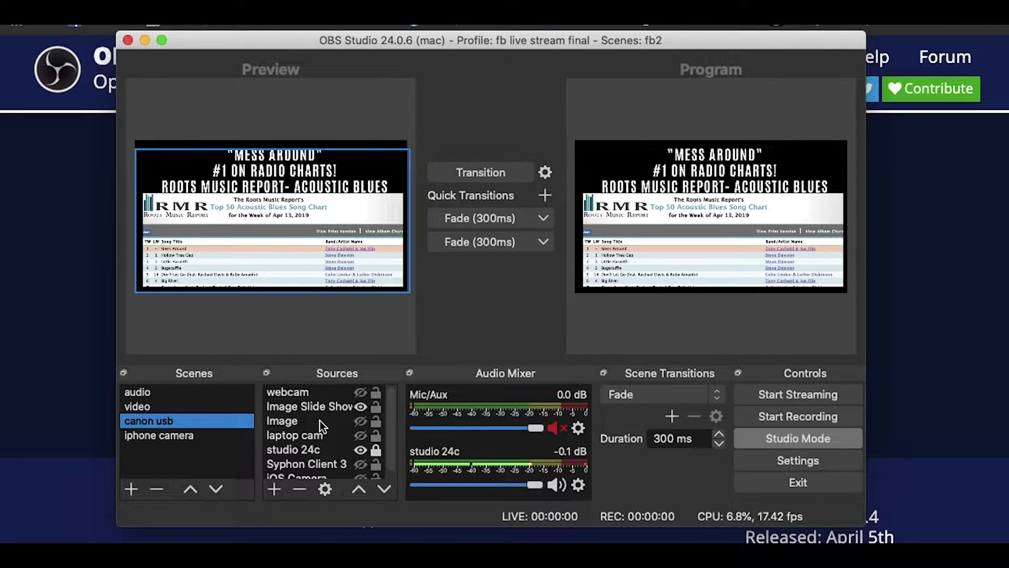
# Hide the Image Slide Show source in the canon usb scene and transition the preview to the program output.
pyautogui.scroll(-1, 319, 420)
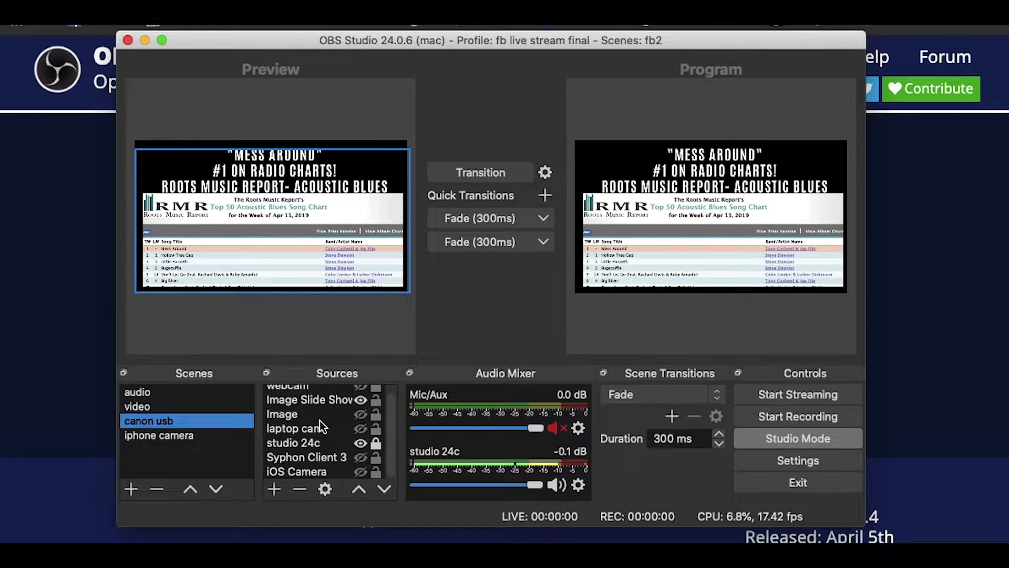
pyautogui.scroll(1, 383, 453)
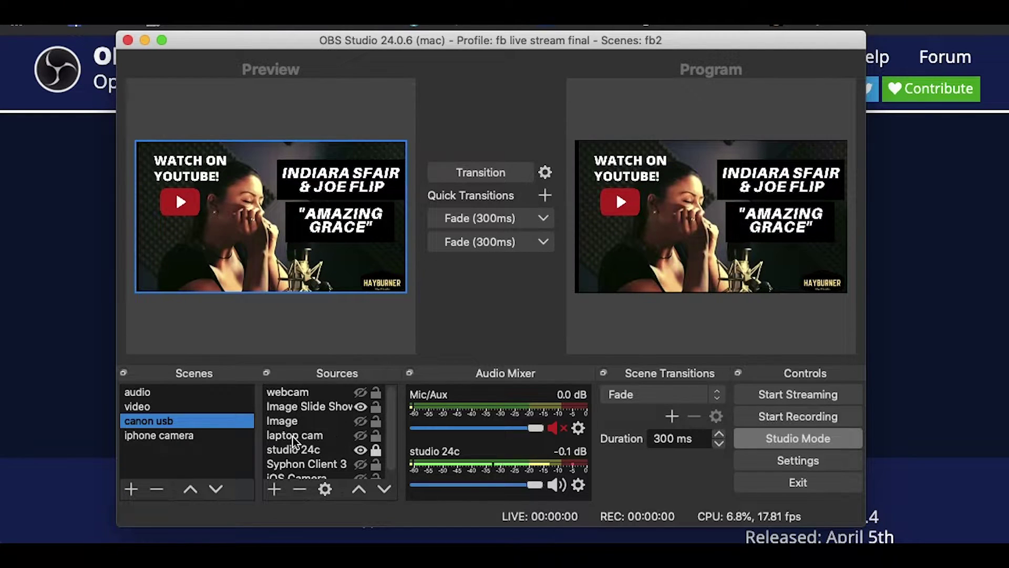
pyautogui.click(360, 406)
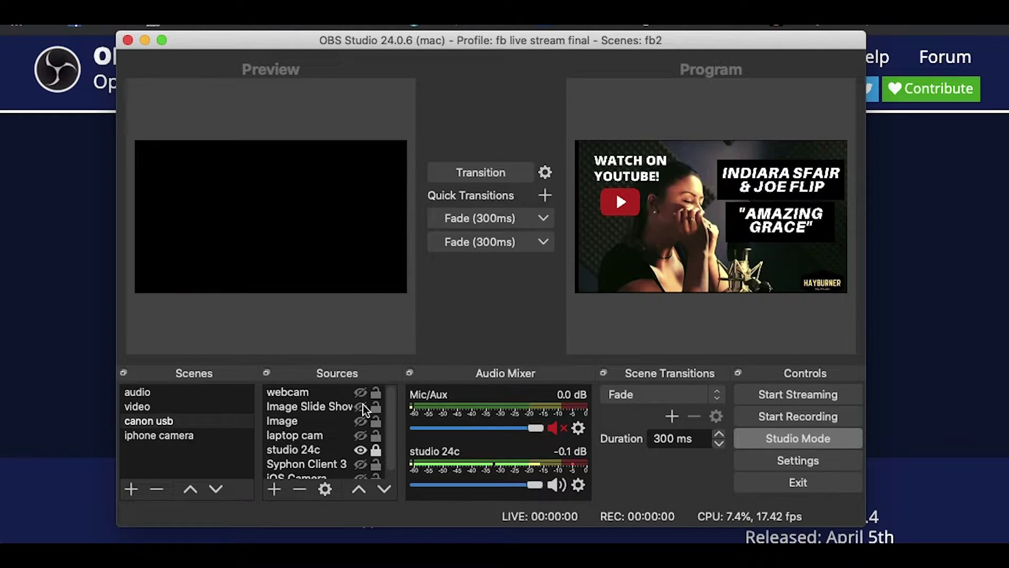
pyautogui.click(496, 173)
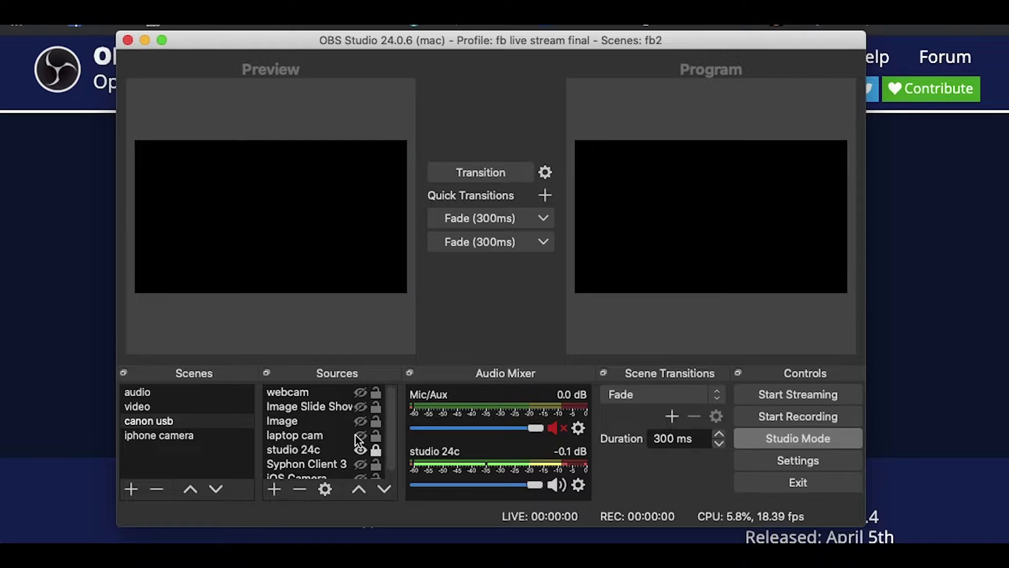
pyautogui.click(222, 419)
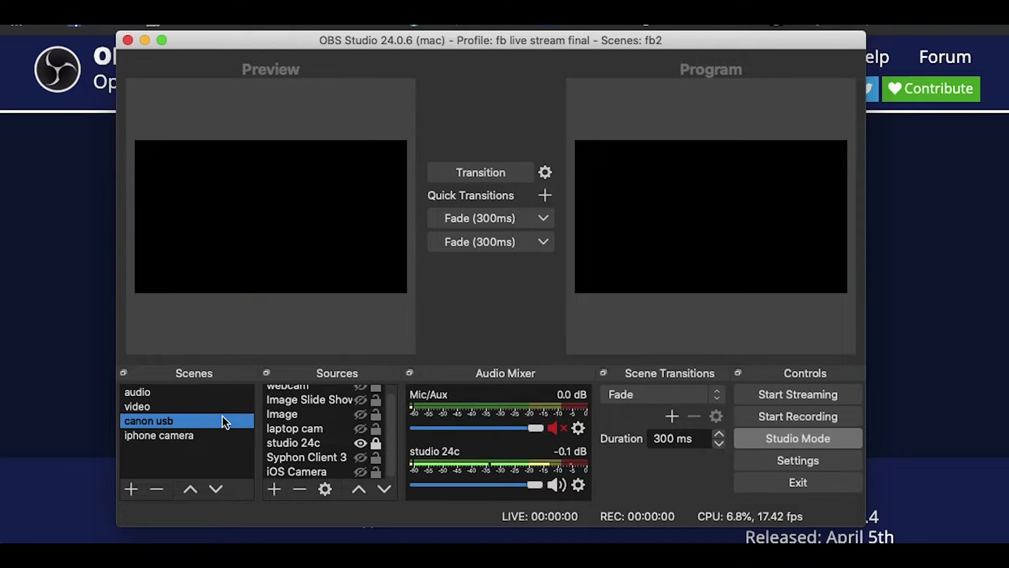
pyautogui.click(274, 488)
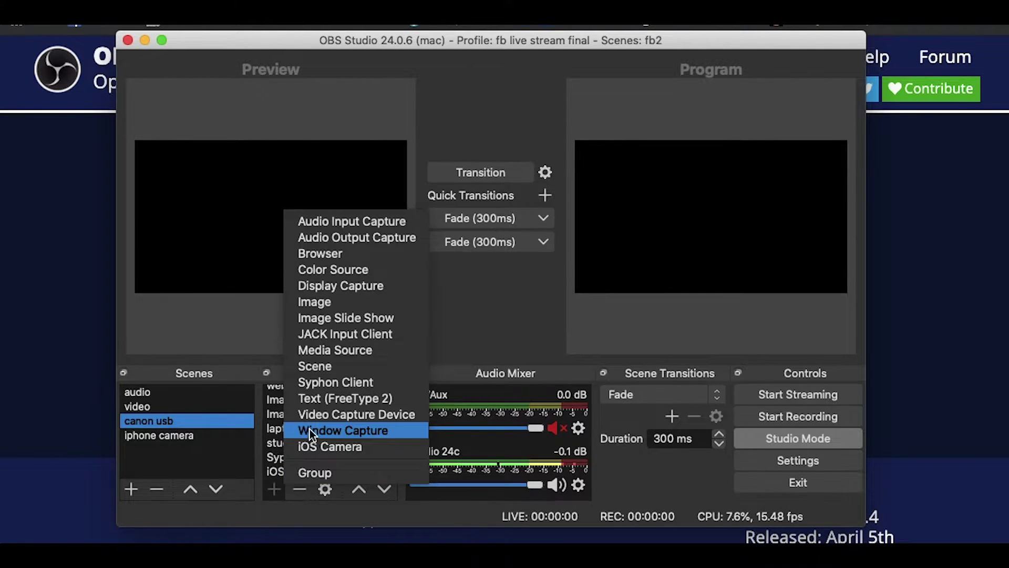
pyautogui.click(325, 226)
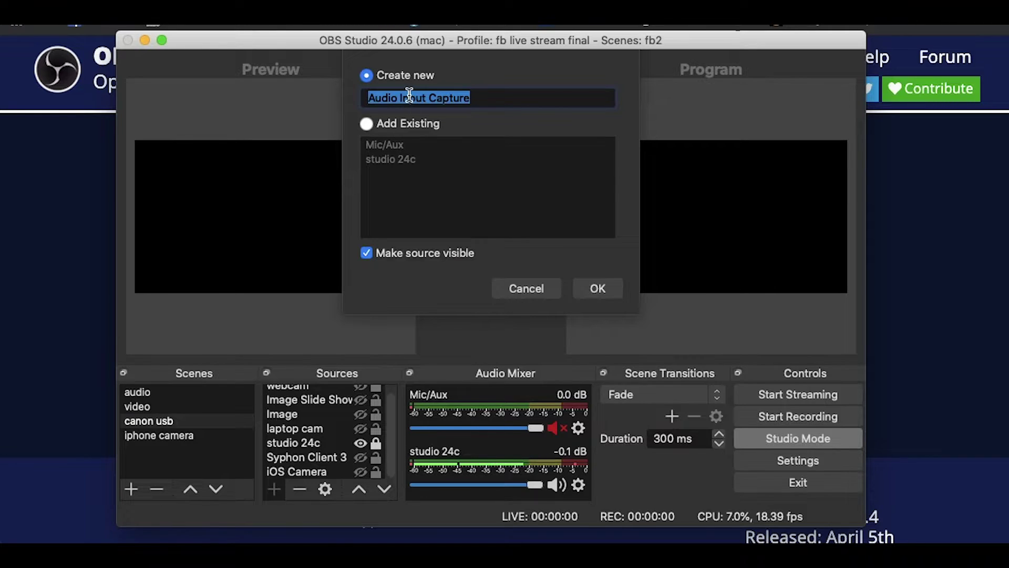
pyautogui.click(546, 295)
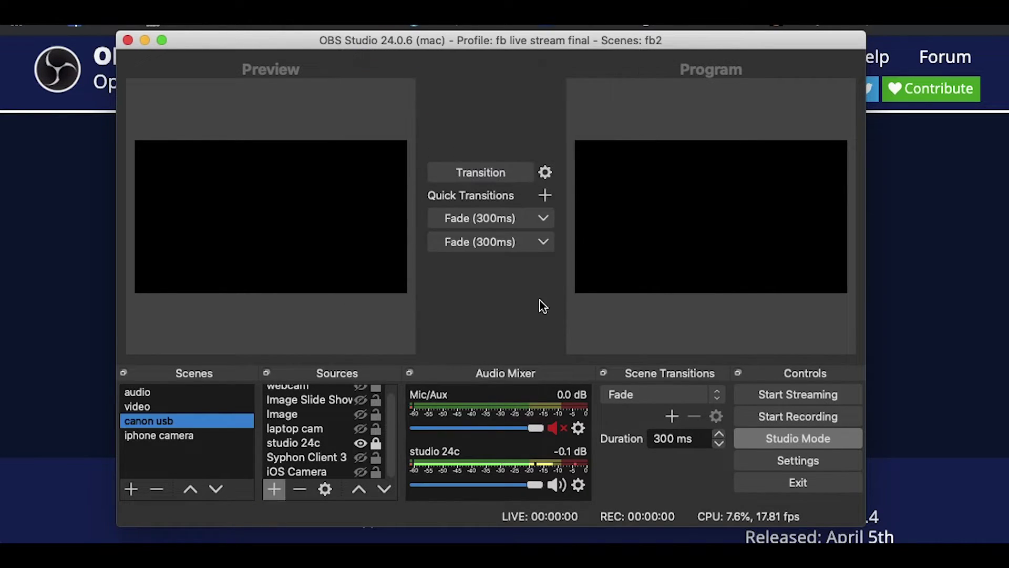
# Raise the studio 24c audio level to 0.0 dB and leave the studio 24c source selected.
pyautogui.click(304, 442)
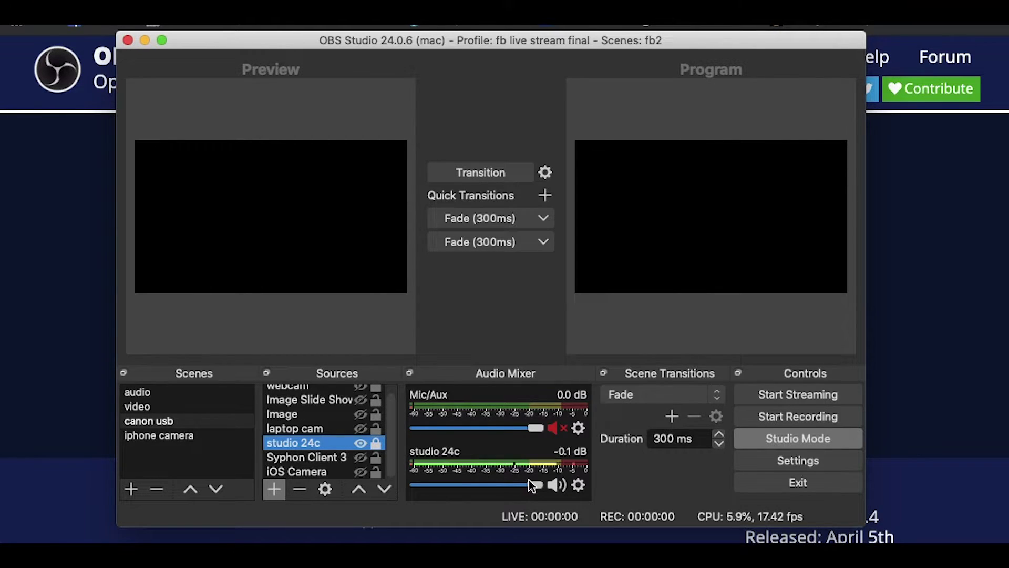
pyautogui.moveTo(529, 480)
pyautogui.mouseDown()
pyautogui.moveTo(478, 485)
pyautogui.moveTo(544, 480)
pyautogui.mouseUp()
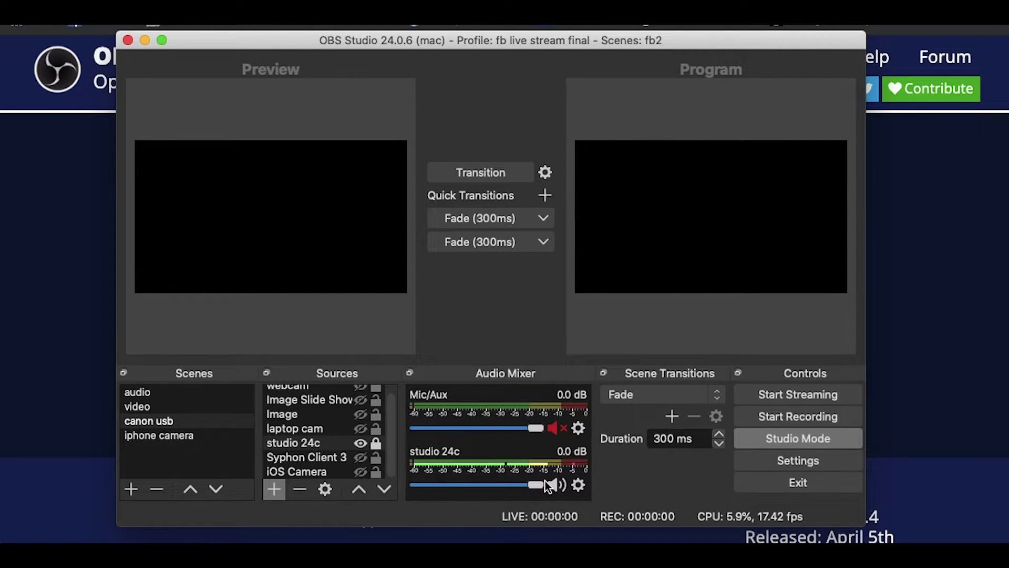
pyautogui.moveTo(538, 484)
pyautogui.mouseDown()
pyautogui.moveTo(462, 476)
pyautogui.moveTo(547, 488)
pyautogui.moveTo(480, 493)
pyautogui.moveTo(557, 487)
pyautogui.mouseUp()
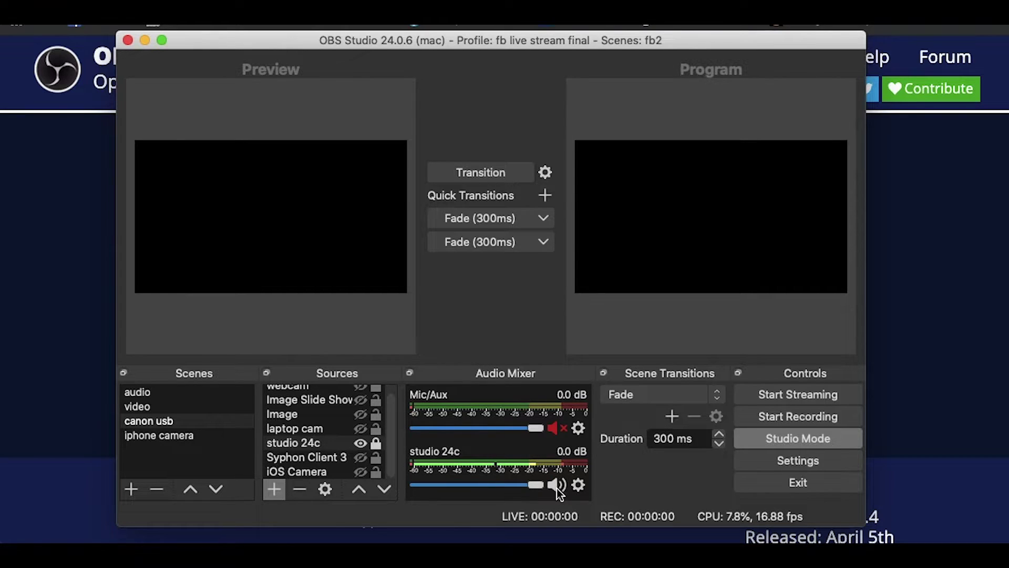
pyautogui.click(332, 443)
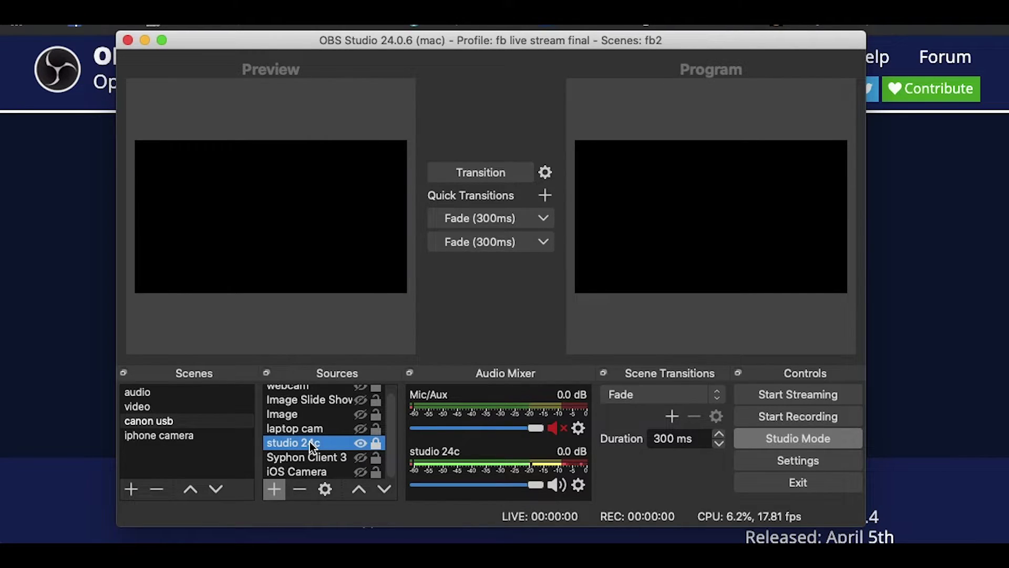
pyautogui.scroll(1, 310, 444)
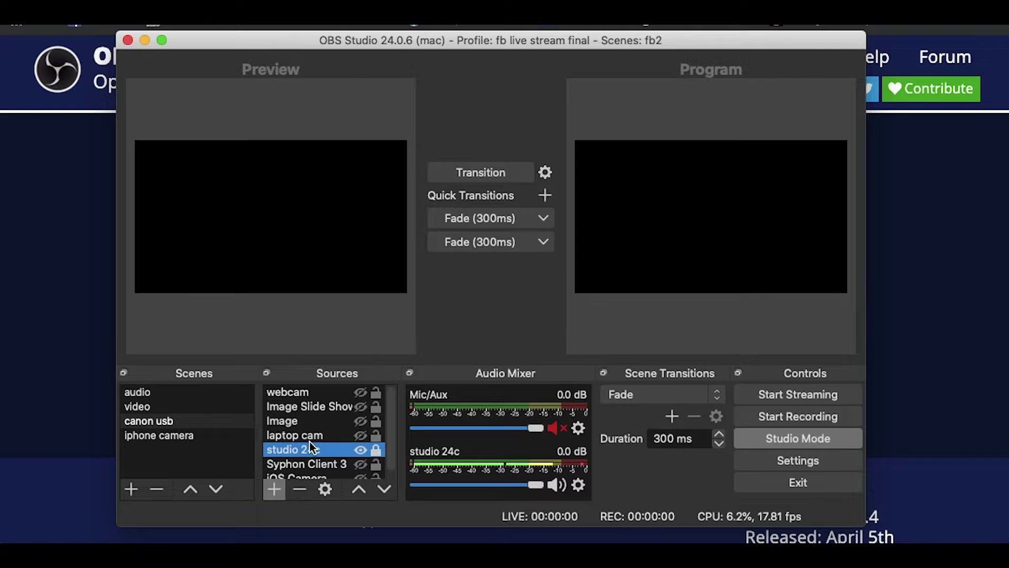
pyautogui.scroll(-1, 311, 445)
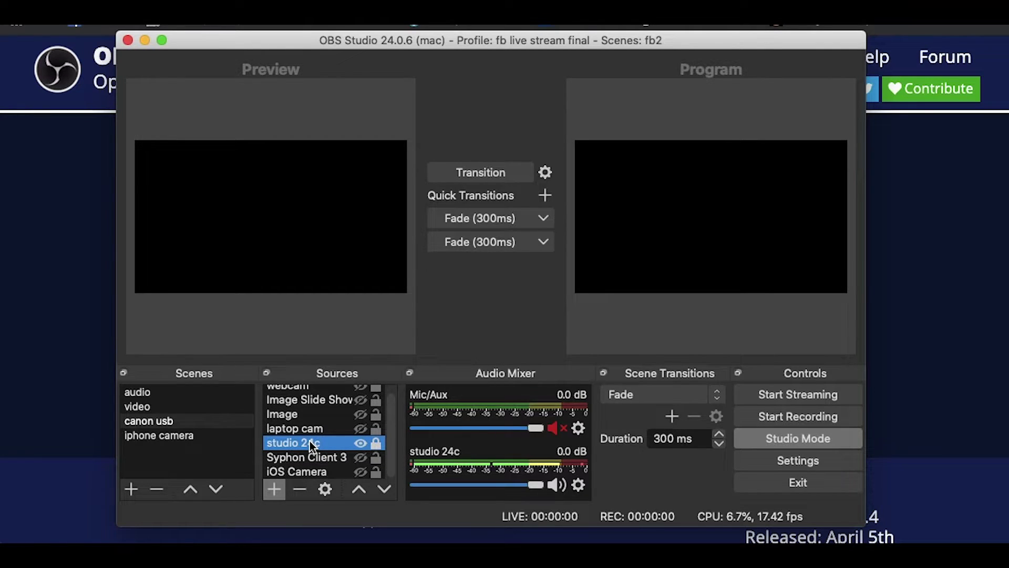
# Look through the canon usb scene's sources and the list of saved streaming profiles, keeping the fb live stream final profile.
pyautogui.scroll(1, 311, 440)
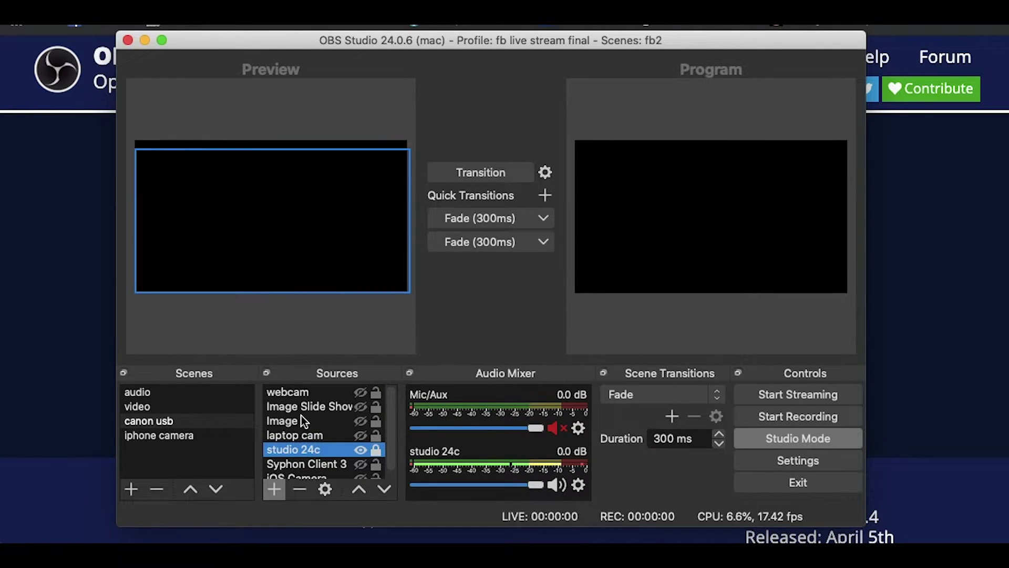
pyautogui.scroll(-1, 314, 432)
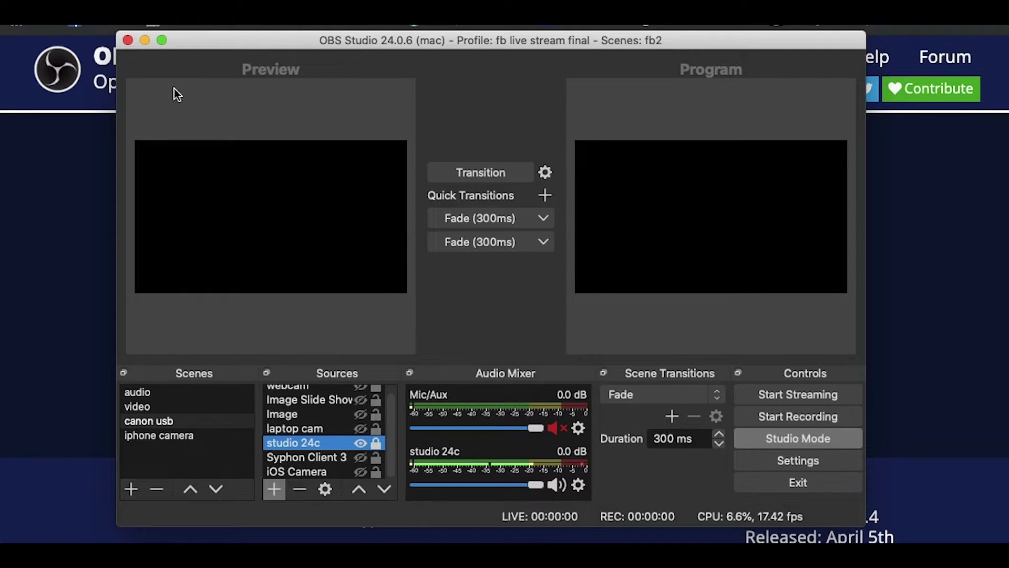
pyautogui.click(144, 40)
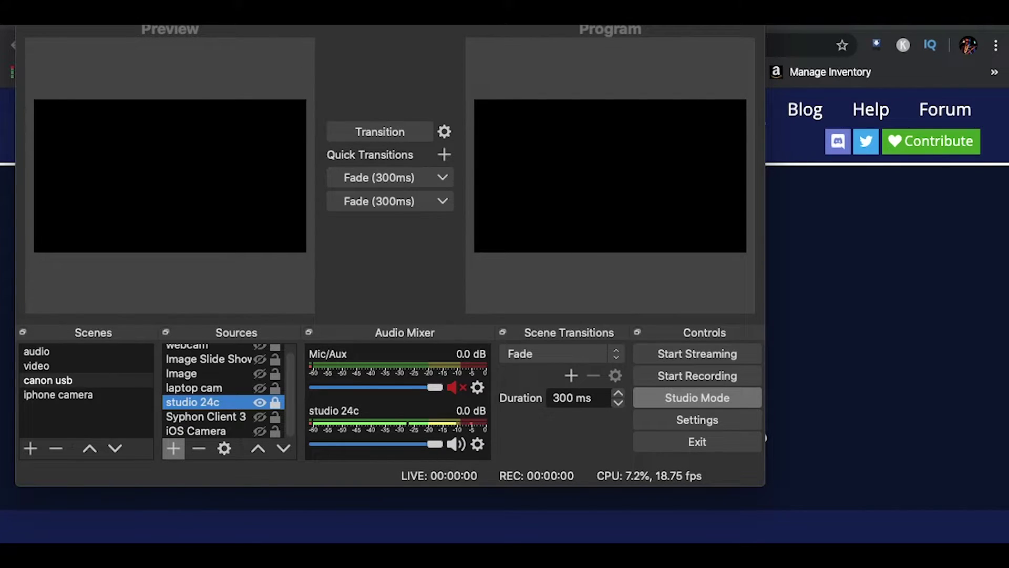
pyautogui.click(200, 13)
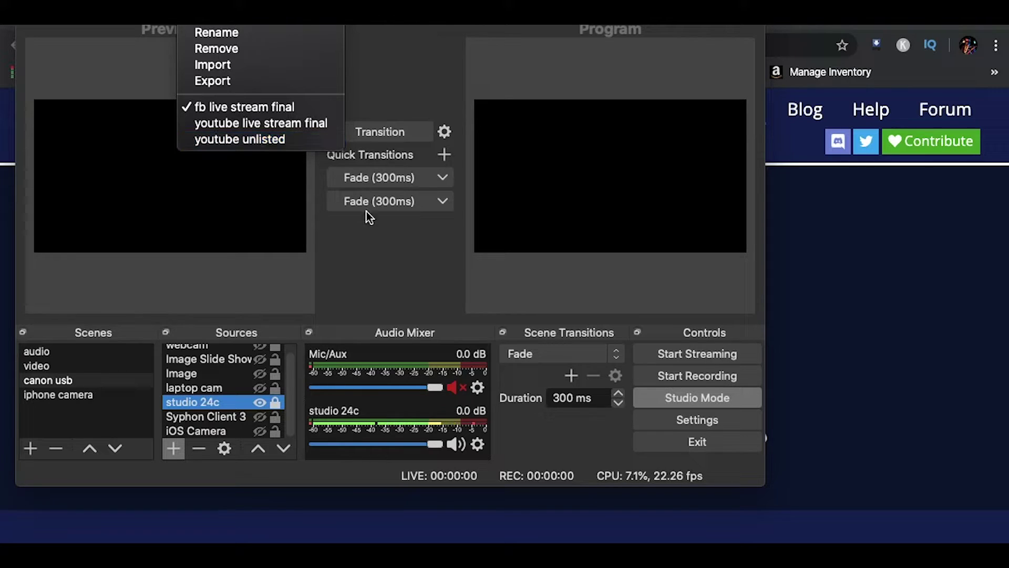
pyautogui.click(375, 249)
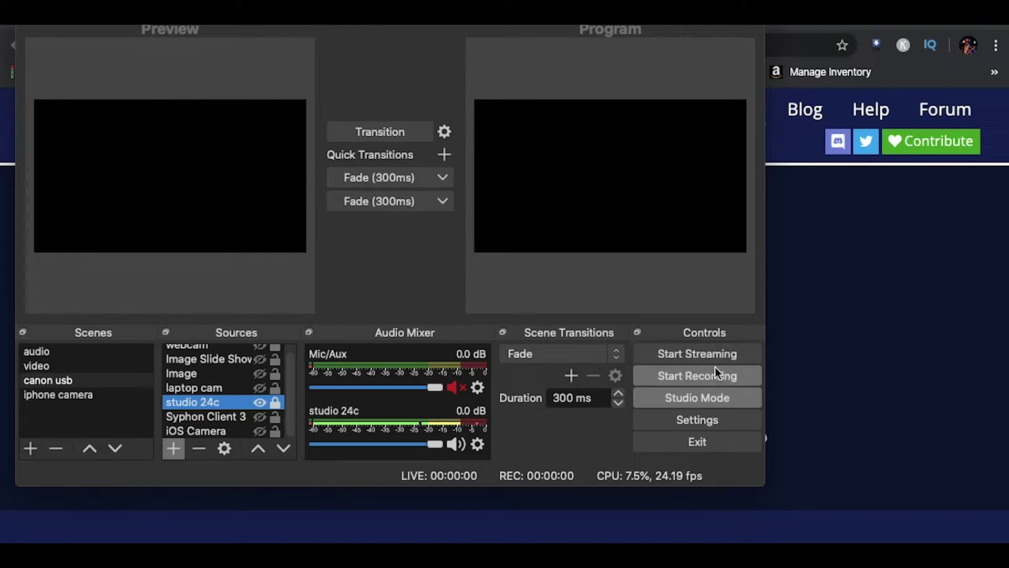
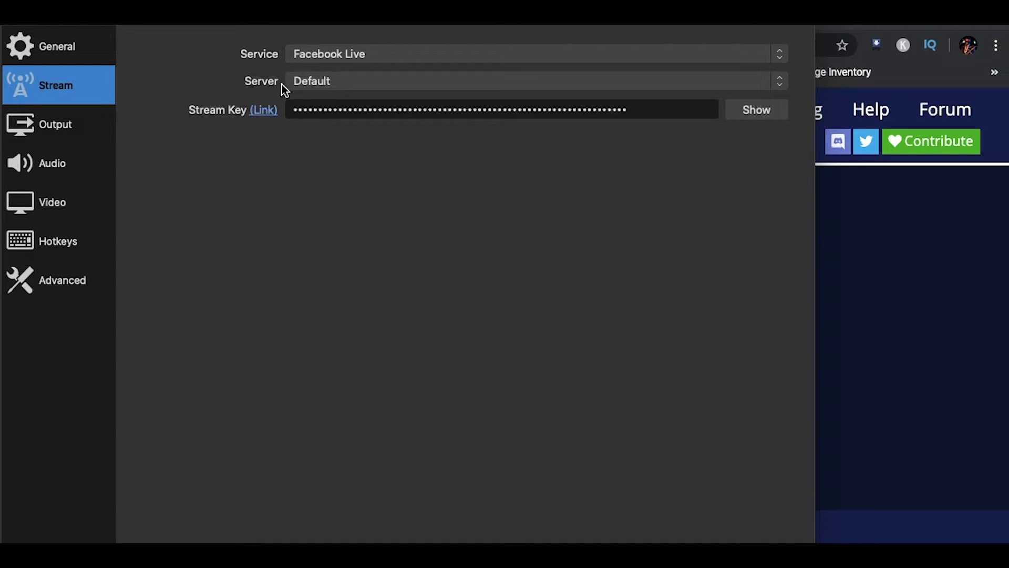
# Review the available streaming services in the stream settings, leave Facebook Live selected, and close the settings.
pyautogui.click(304, 55)
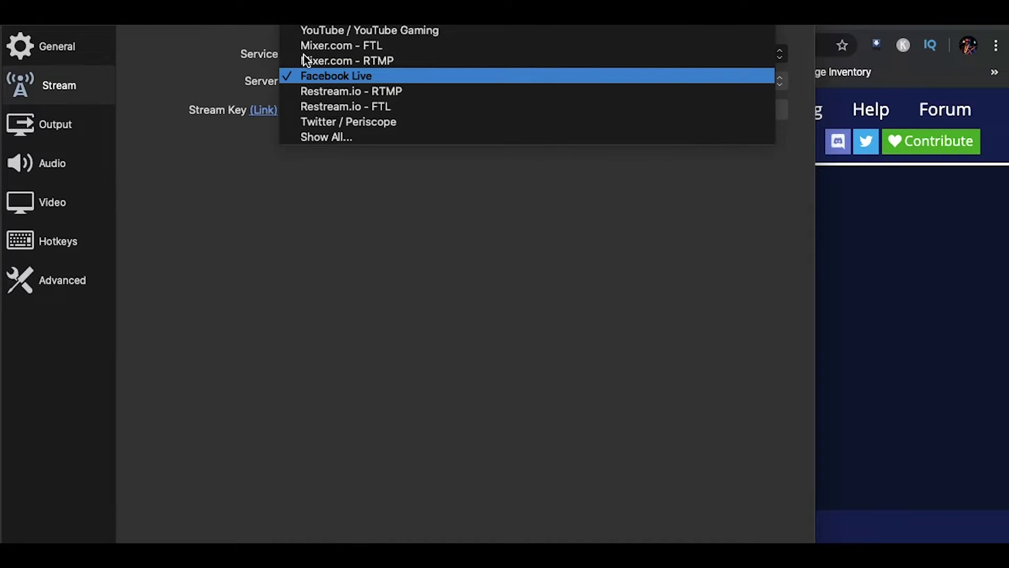
pyautogui.click(242, 84)
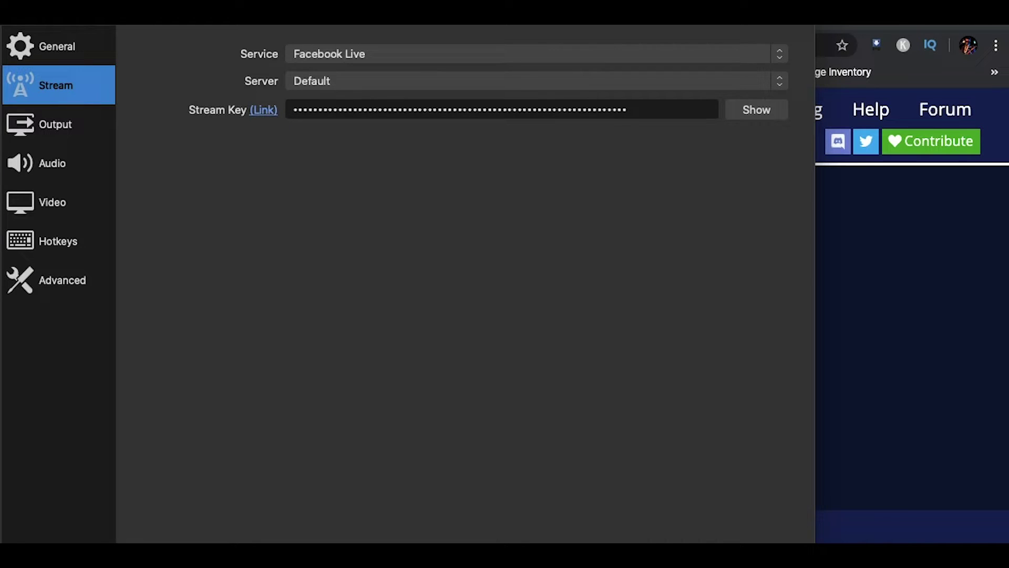
pyautogui.moveTo(87, 23); pyautogui.dragTo(115, 23)
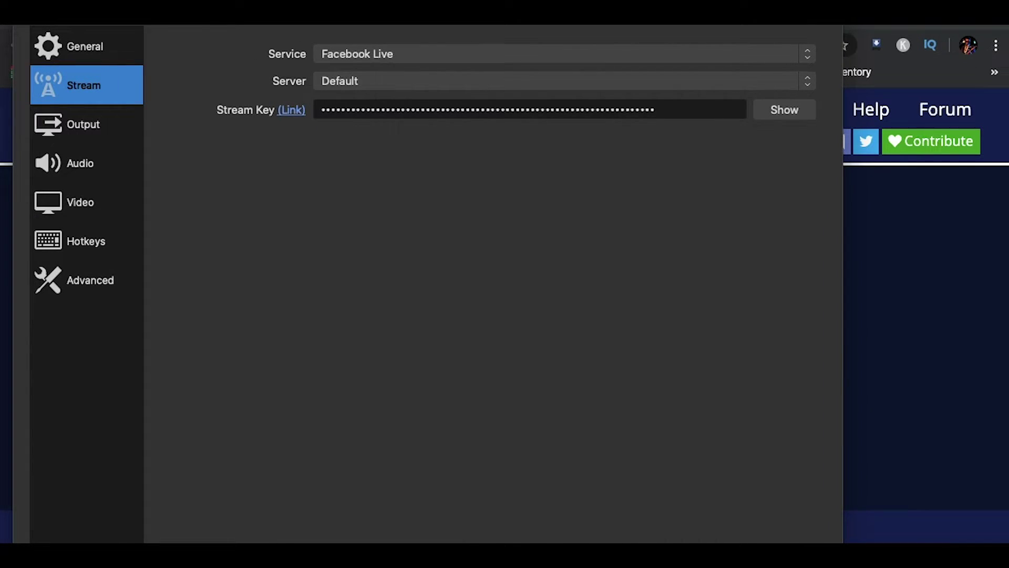
pyautogui.press('Return')
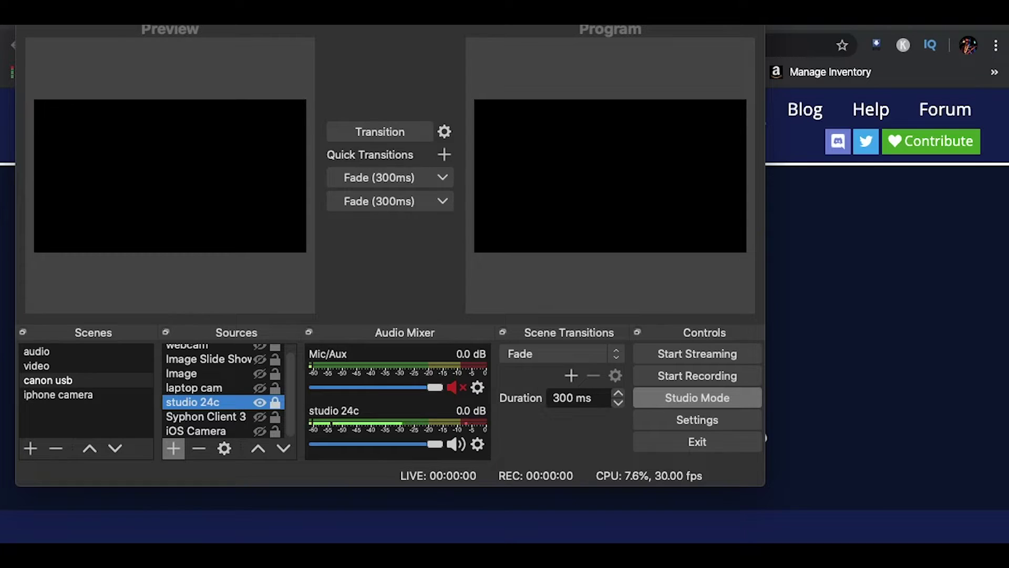
# Switch to the browser and read the Facebook Help Center article on setting up streaming software to work with Facebook.
pyautogui.click(765, 438)
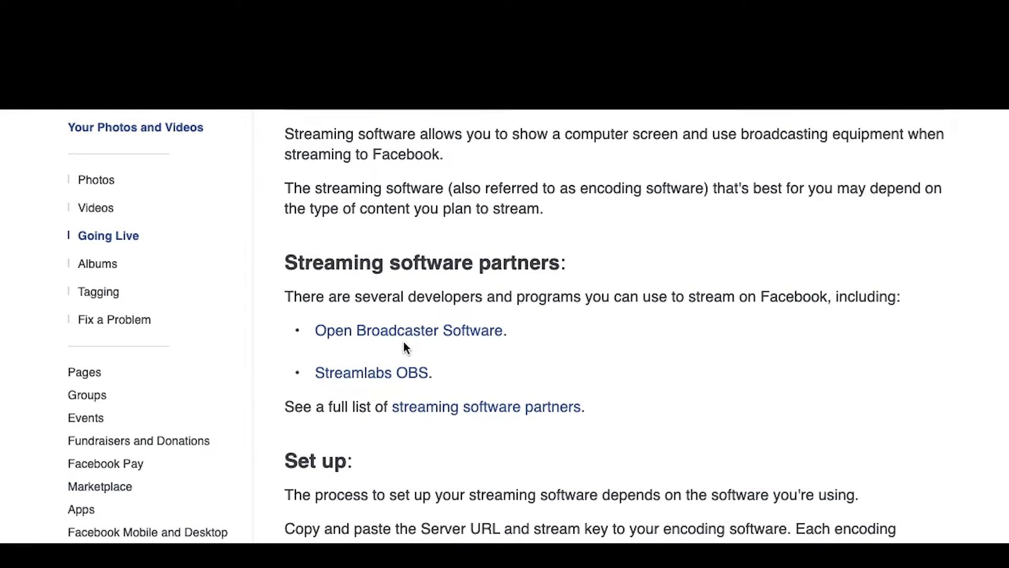
pyautogui.scroll(5, 404, 344)
pyautogui.scroll(-5, 404, 342)
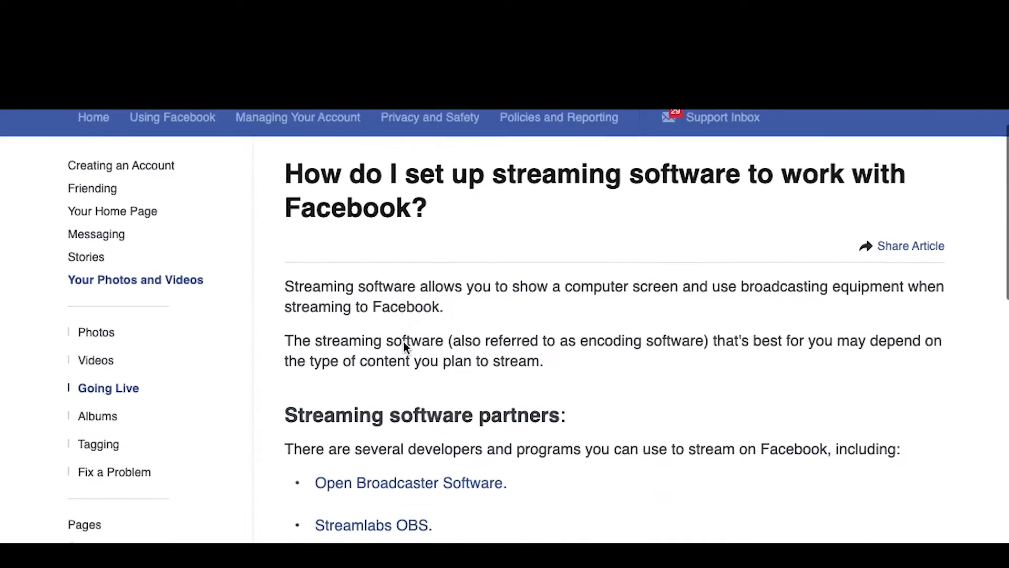
pyautogui.scroll(-6, 434, 369)
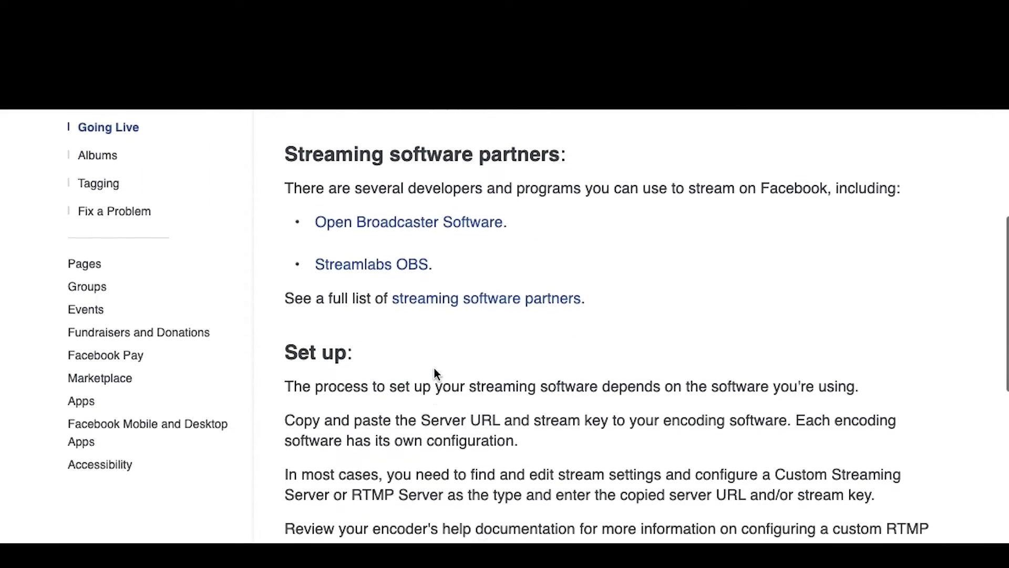
pyautogui.scroll(10, 434, 368)
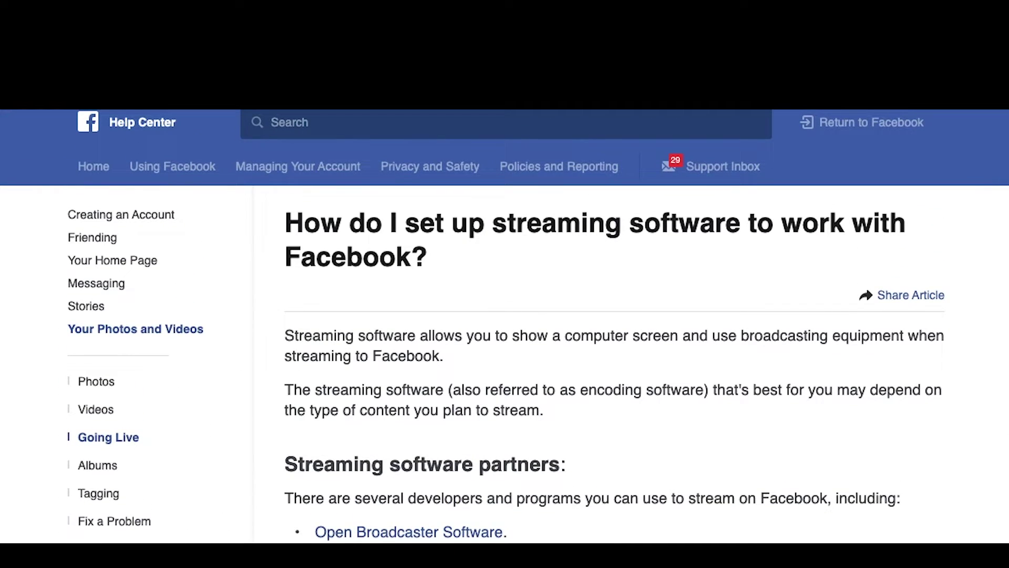
pyautogui.press('super+l')
pyautogui.write('face')
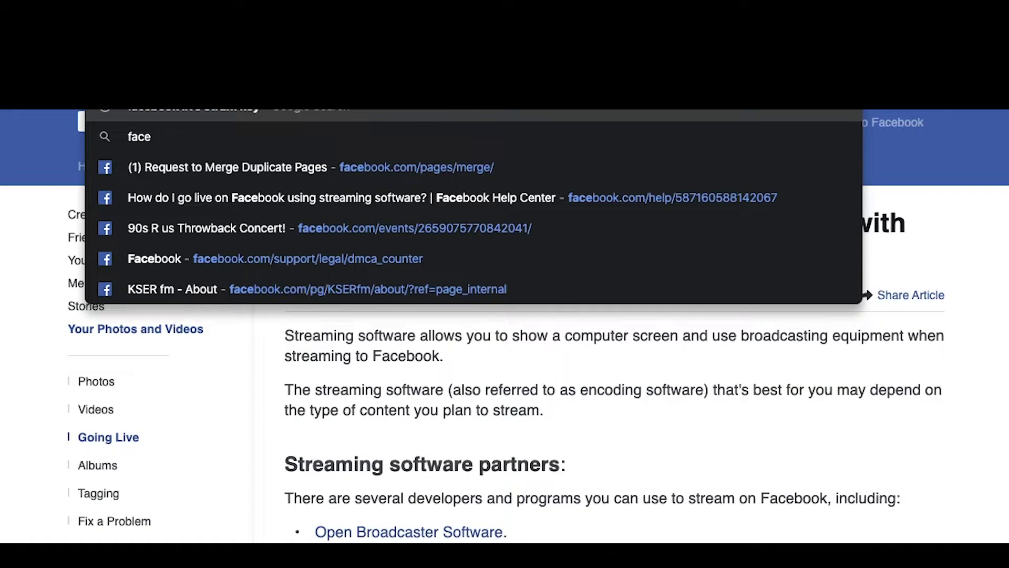
pyautogui.press('Escape')
# Return to the search results, open the article on going live on Facebook using streaming software, and follow its facebook.com/live/create link.
pyautogui.hotkey('alt', 'Left')
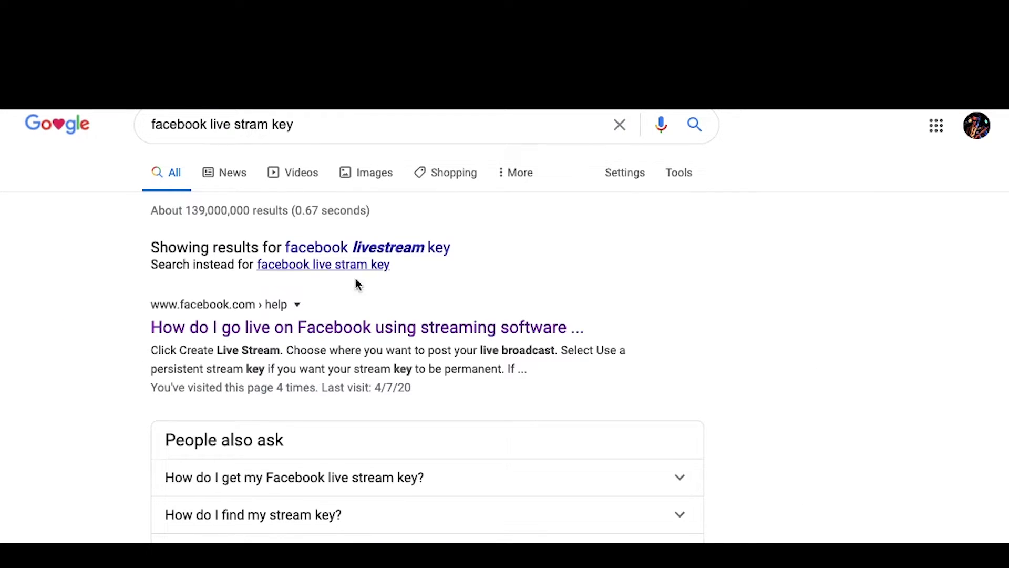
pyautogui.click(308, 330)
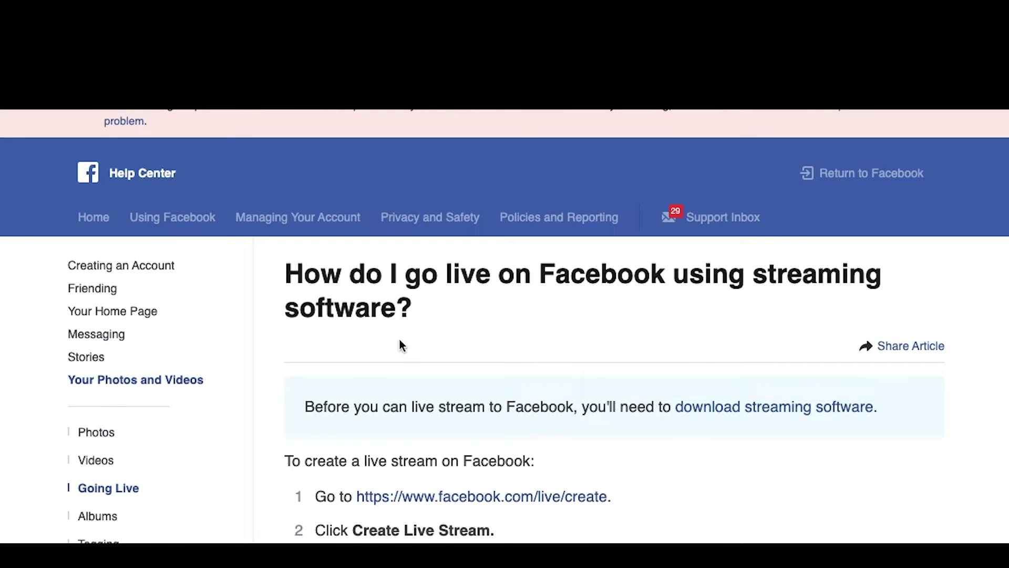
pyautogui.scroll(-3, 419, 349)
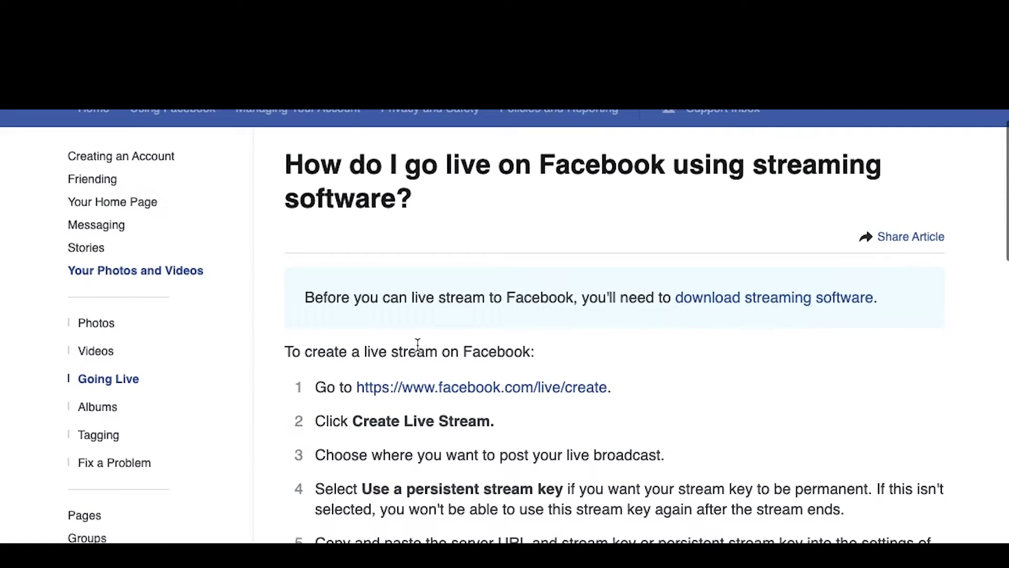
pyautogui.click(498, 390)
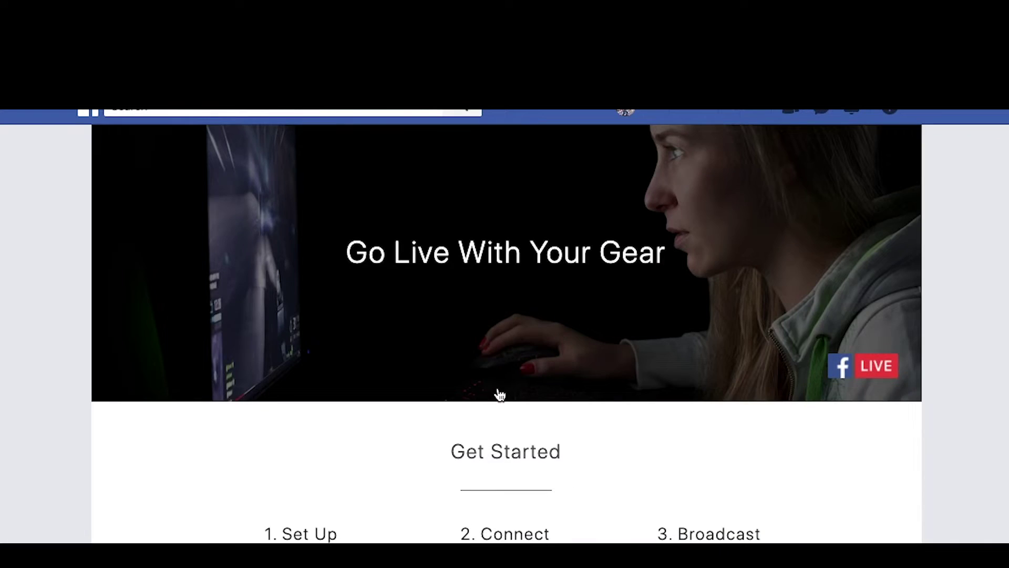
# Review the Get Started instructions on the Go Live With Your Gear page and create a live stream.
pyautogui.scroll(-1, 487, 319)
pyautogui.scroll(-3, 487, 318)
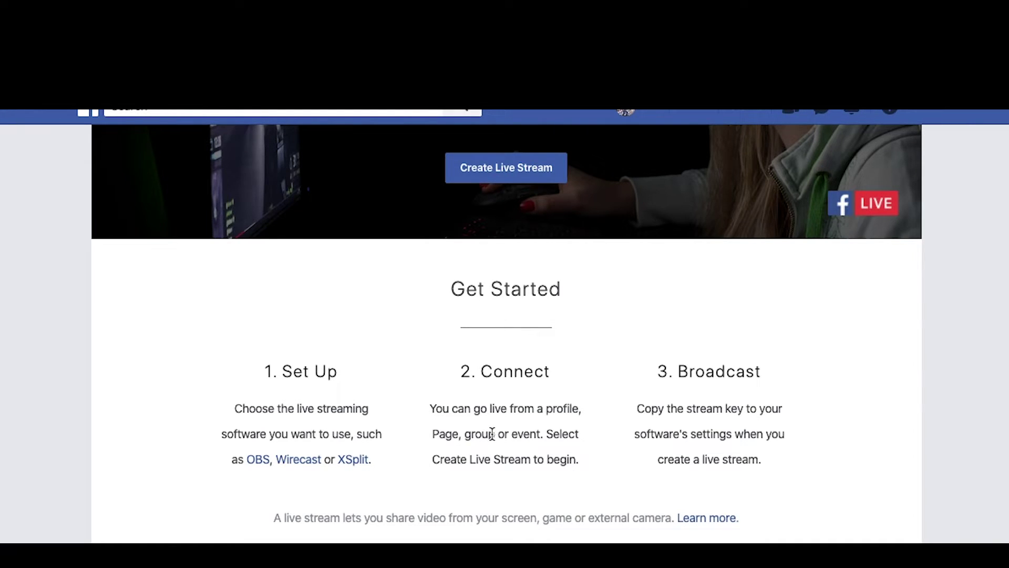
pyautogui.scroll(1, 576, 375)
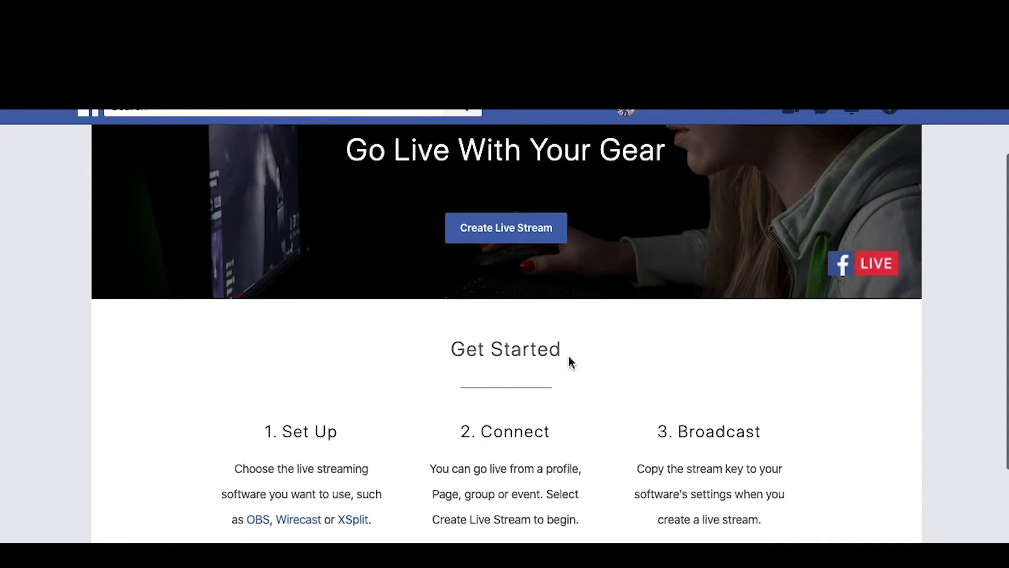
pyautogui.click(512, 235)
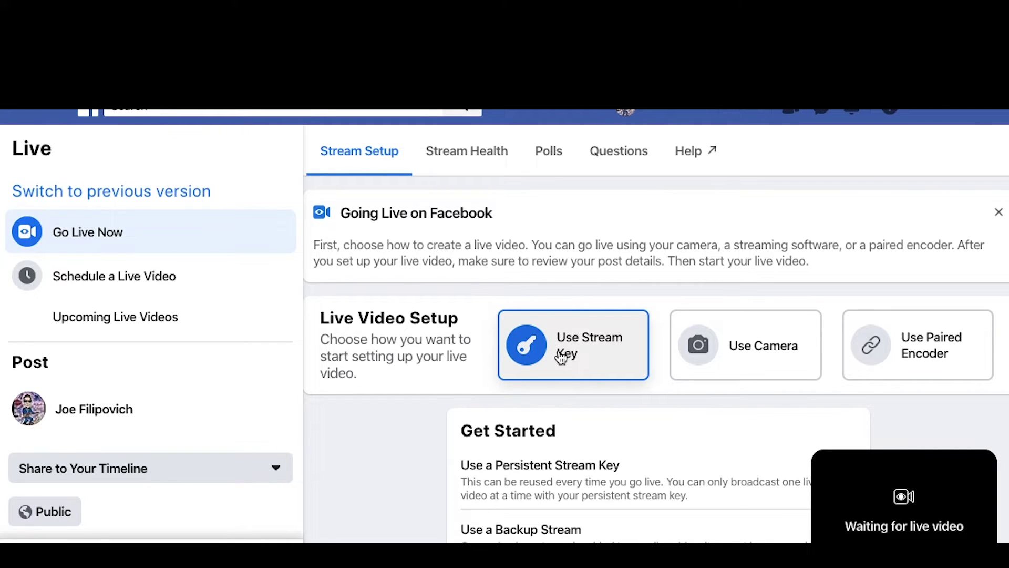
# Set the live video's post destination to Share to a Page You Manage.
pyautogui.scroll(-1, 126, 410)
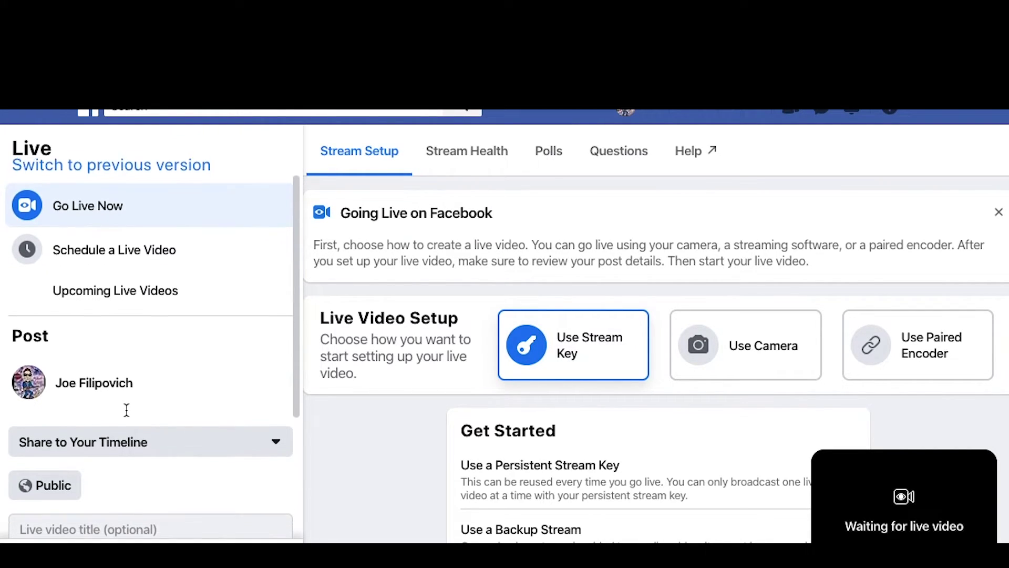
pyautogui.scroll(-1, 127, 410)
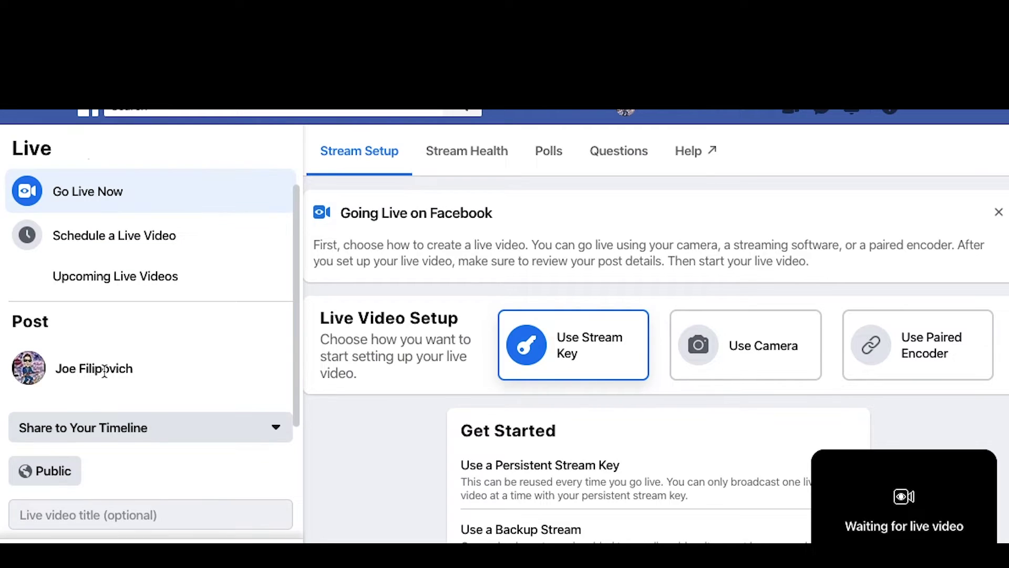
pyautogui.click(158, 437)
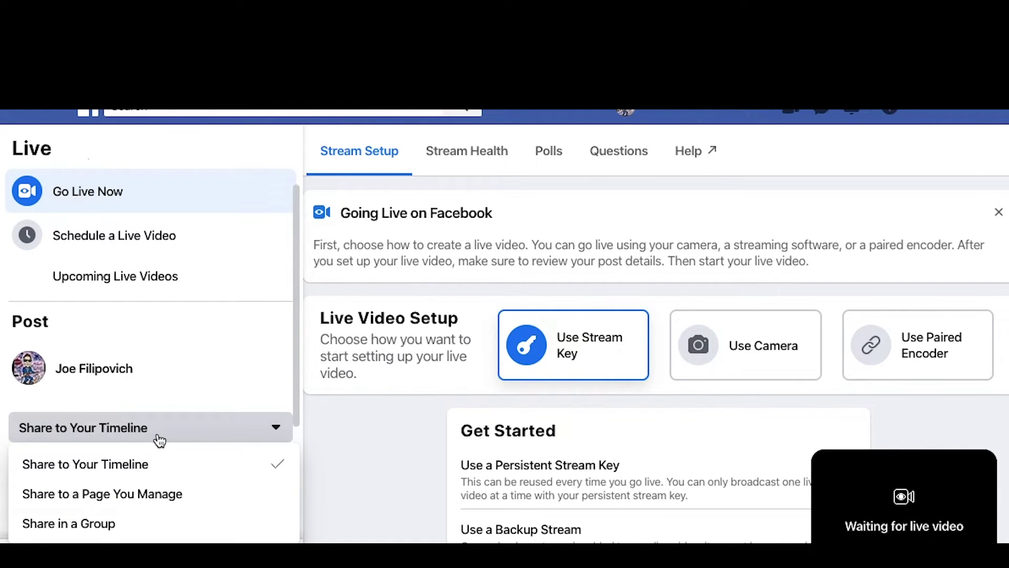
pyautogui.click(124, 496)
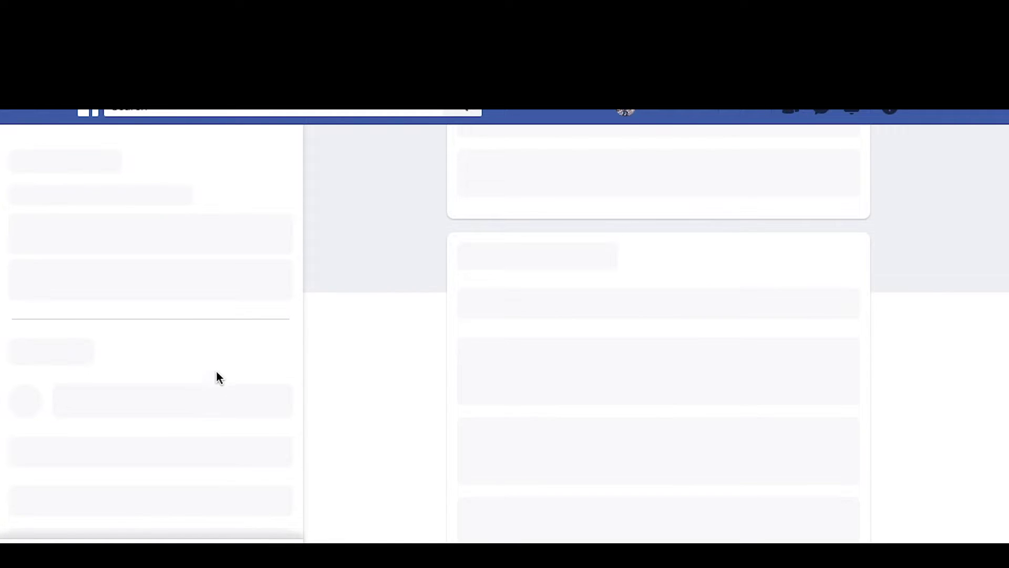
# Change the page that receives the live video from Disco Kingz to the streamer's own music page.
pyautogui.scroll(-2, 202, 337)
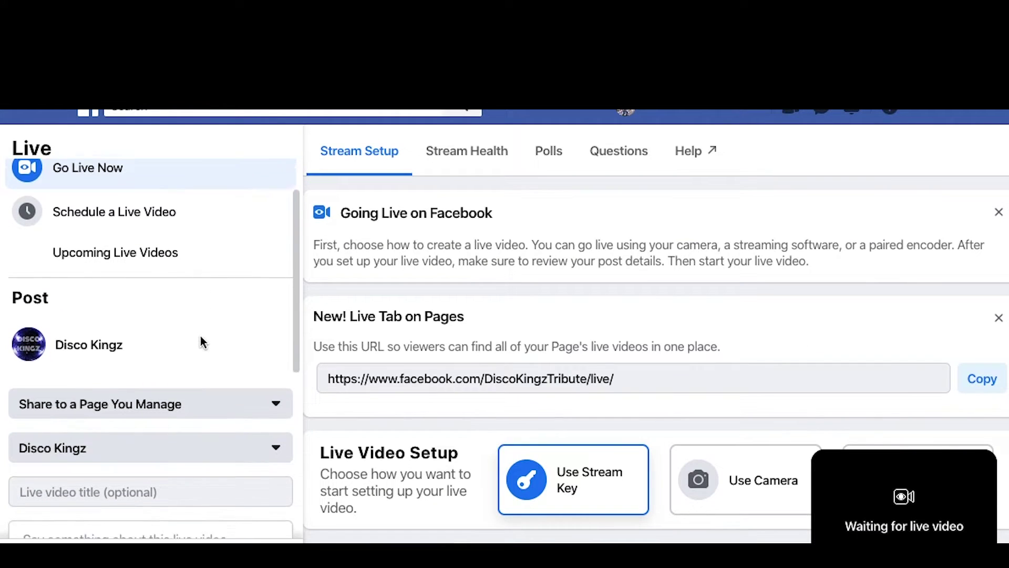
pyautogui.scroll(-1, 201, 336)
pyautogui.click(232, 391)
pyautogui.click(246, 350)
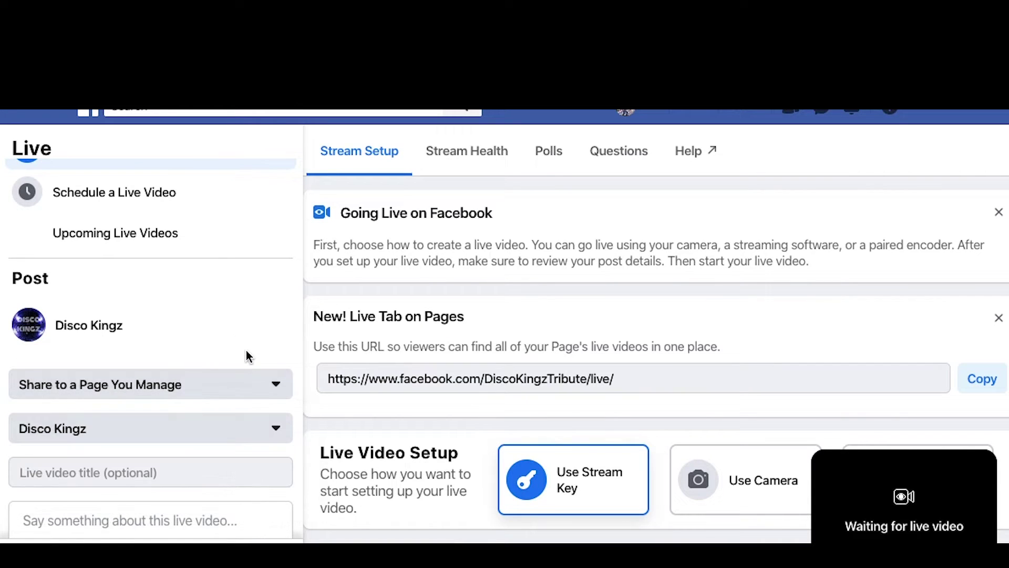
pyautogui.click(223, 437)
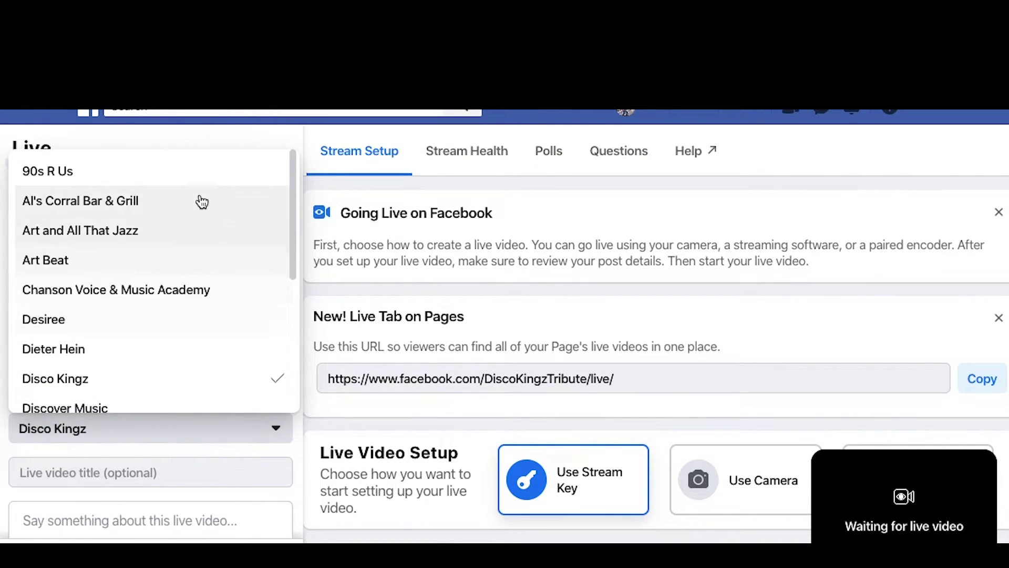
pyautogui.scroll(-4, 202, 202)
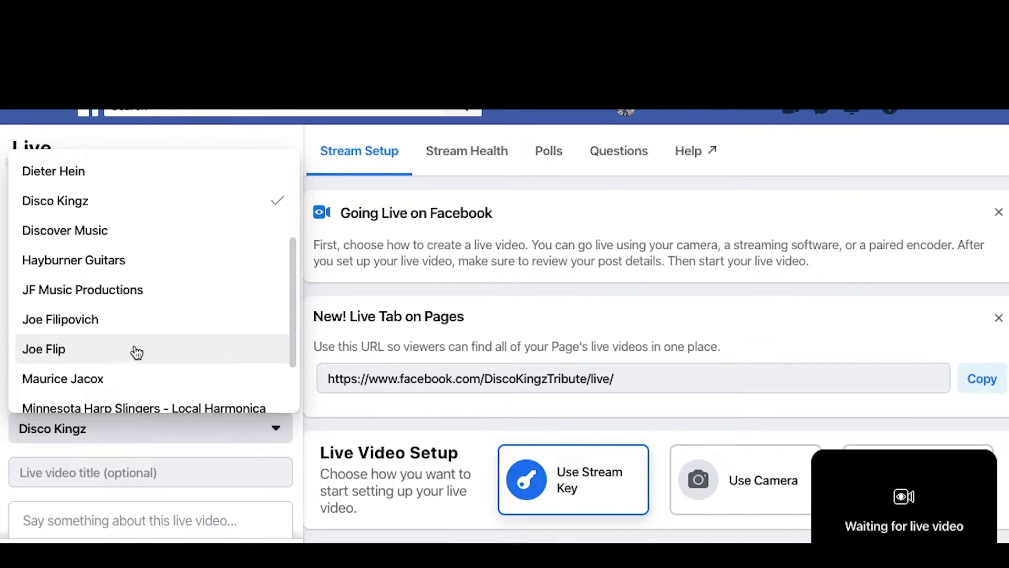
pyautogui.scroll(-2, 135, 352)
pyautogui.click(108, 291)
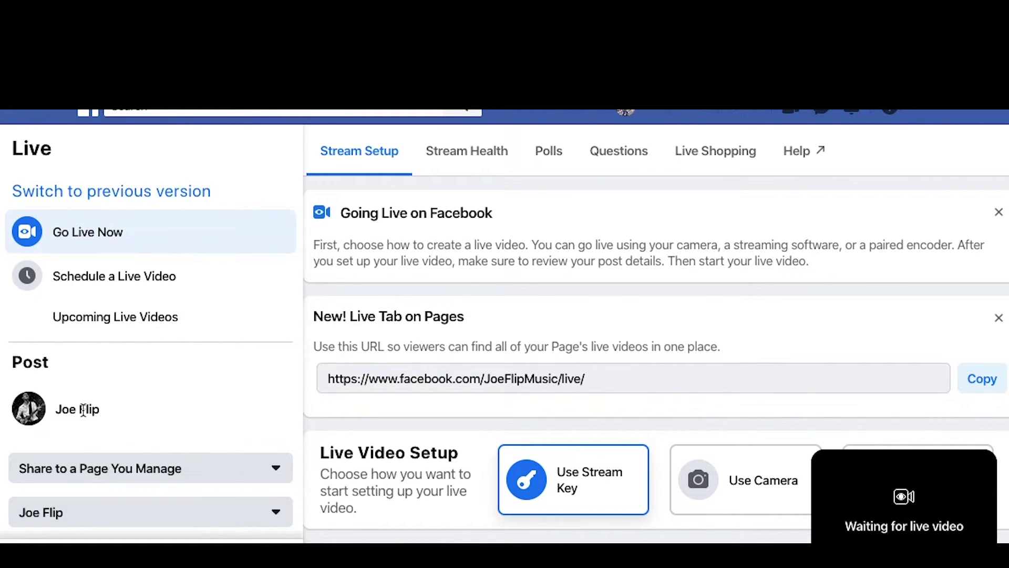
# Check that Use a Persistent Stream Key is enabled for the live video, and switch back to OBS Studio.
pyautogui.scroll(-5, 520, 388)
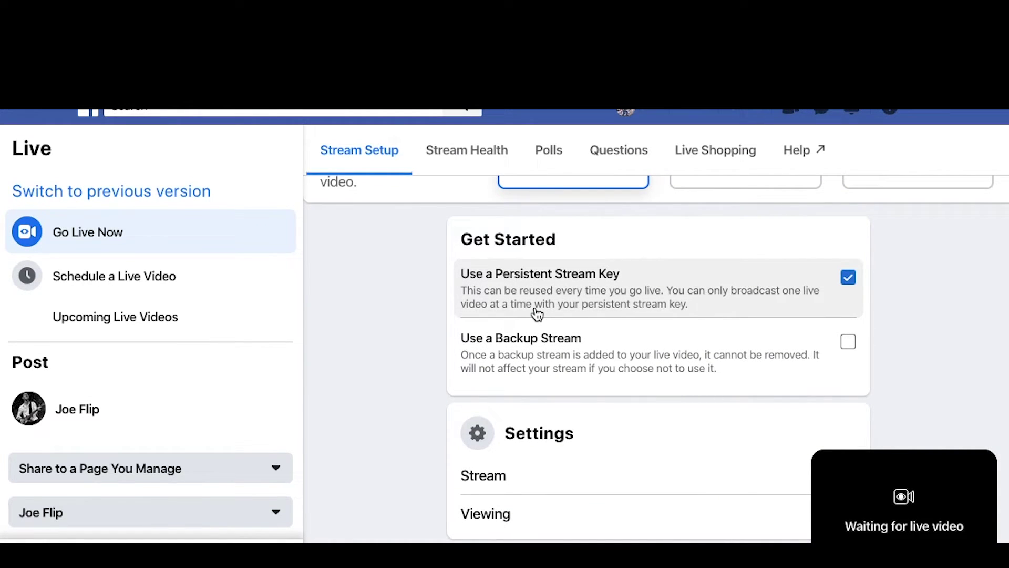
pyautogui.scroll(-1, 536, 314)
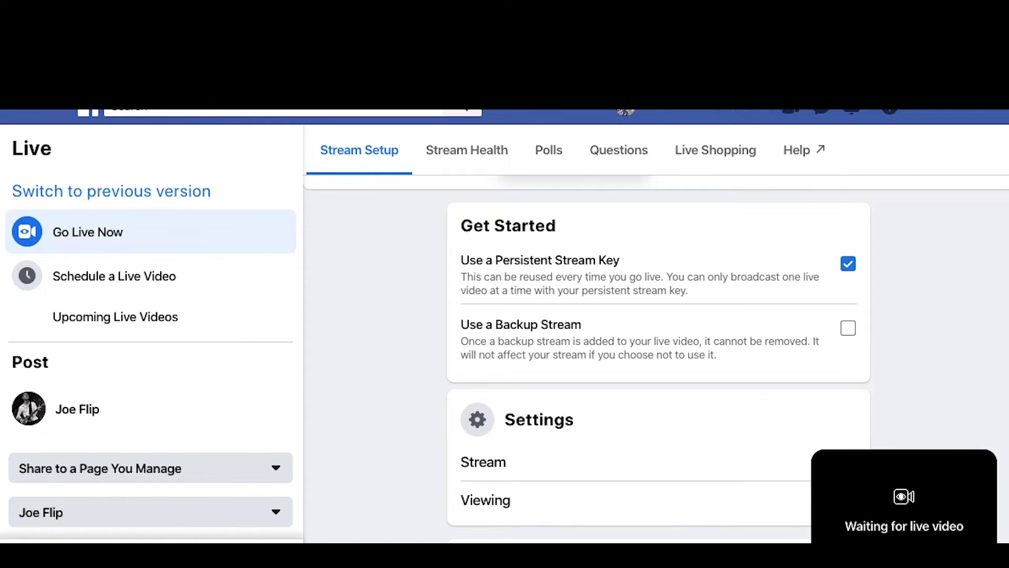
pyautogui.press('super+Tab')
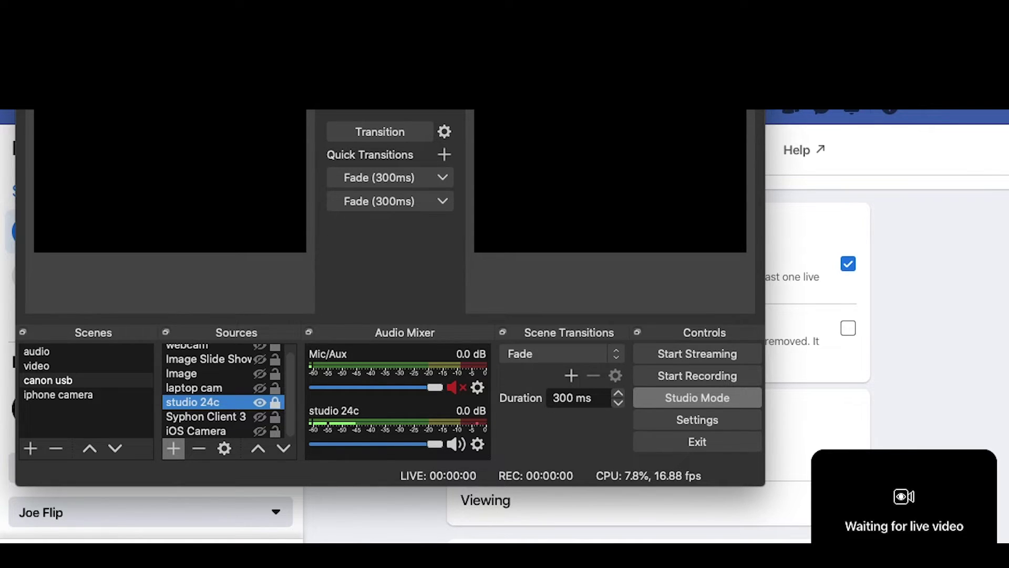
pyautogui.moveTo(368, 100); pyautogui.dragTo(395, 103)
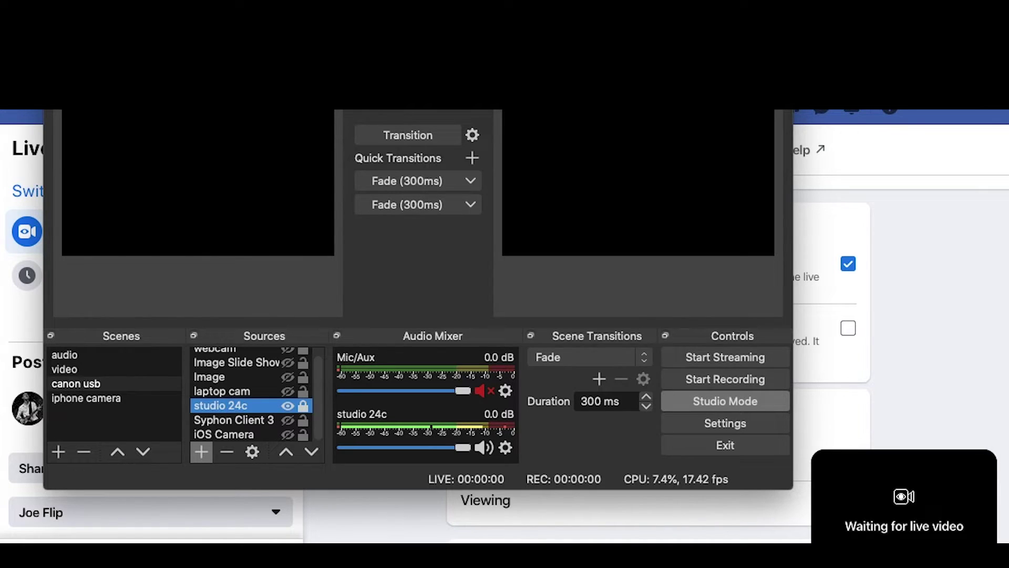
# Open the Stream settings in the preferences, review the stream key entry, and close the settings.
pyautogui.click(63, 7)
pyautogui.click(89, 134)
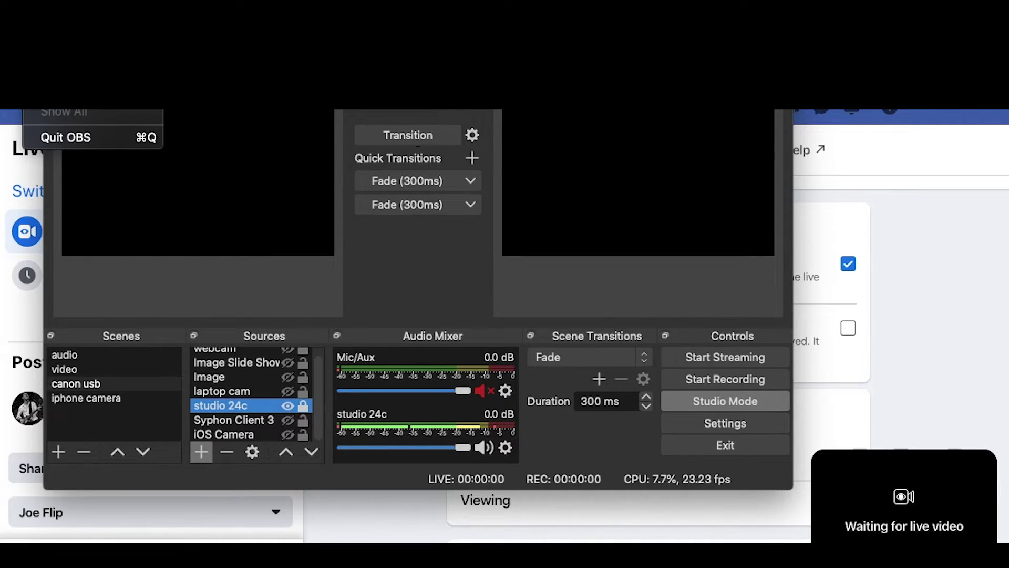
pyautogui.press('Escape')
pyautogui.press('super+comma')
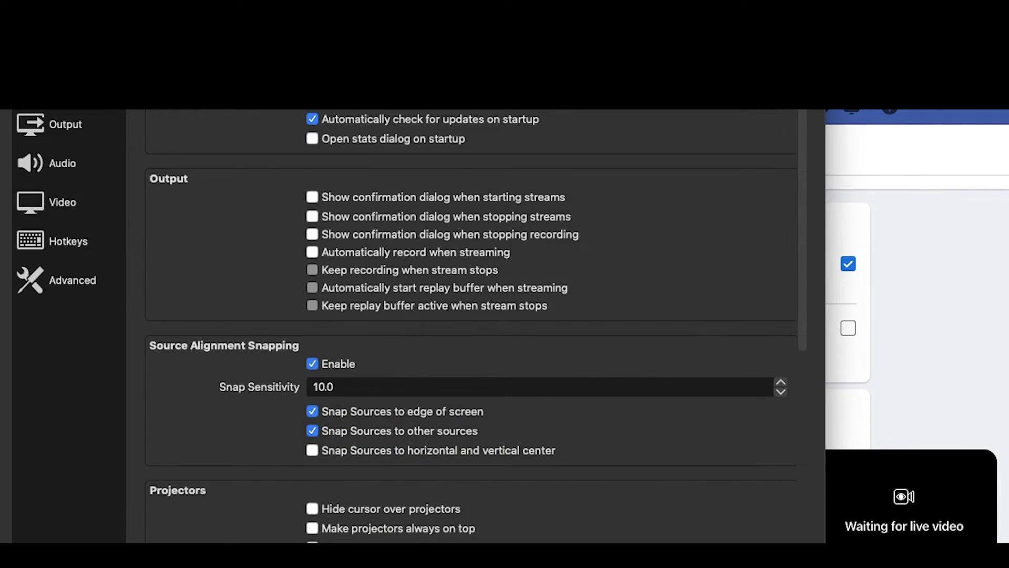
pyautogui.click(58, 86)
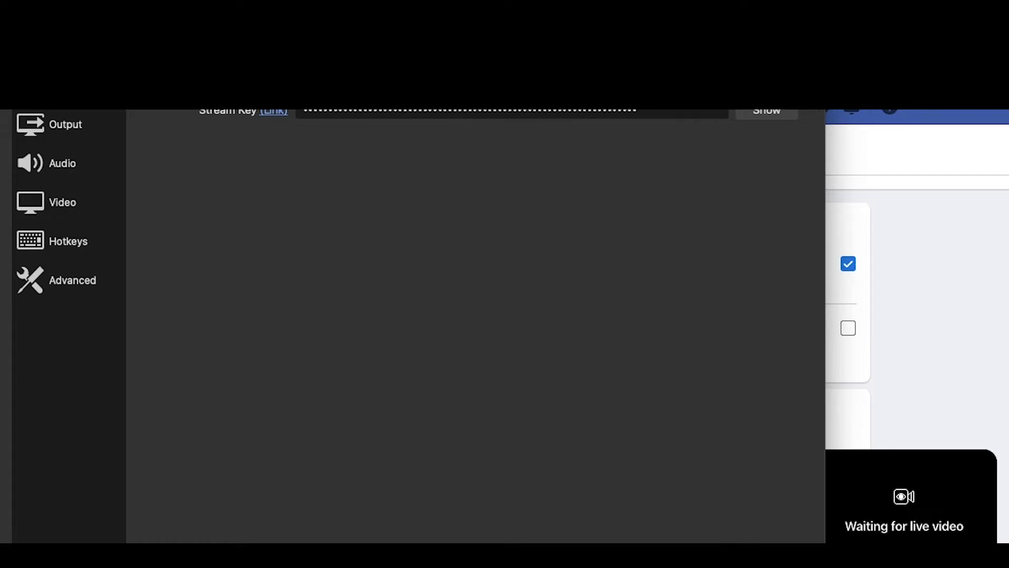
pyautogui.press('Return')
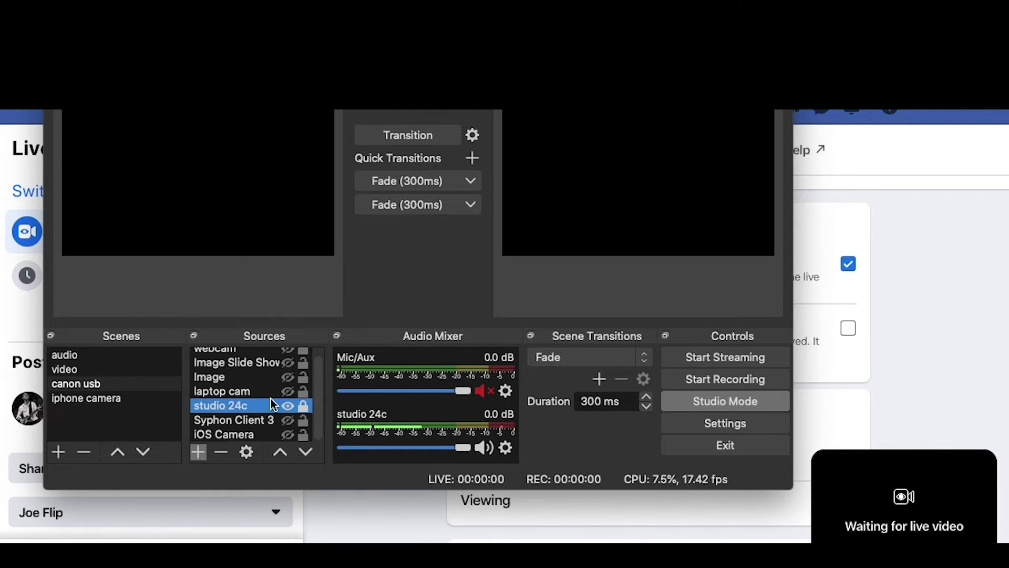
# Look through the sources of the canon usb scene and select the iOS Camera source.
pyautogui.scroll(1, 272, 403)
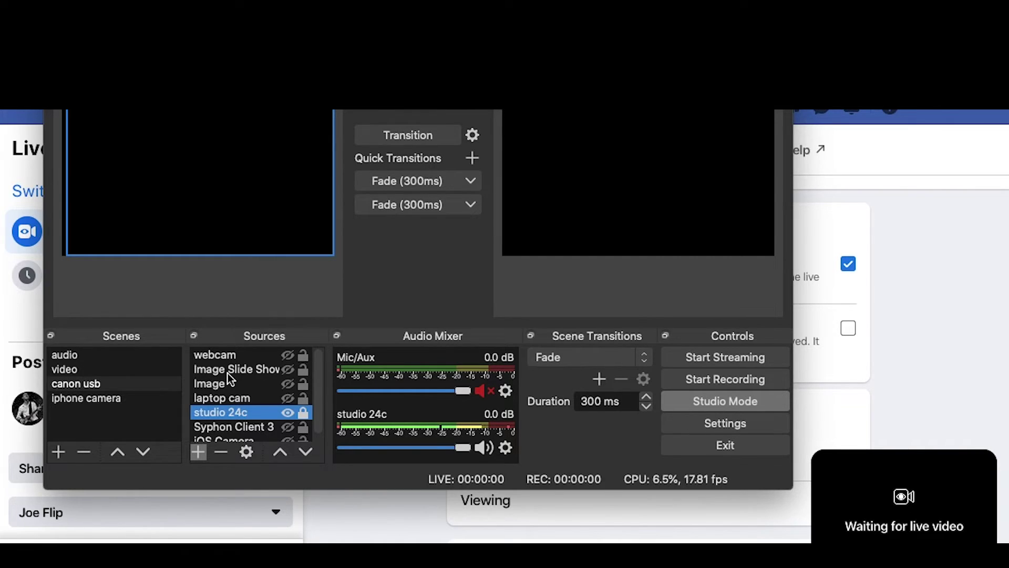
pyautogui.press('Down')
pyautogui.press('Down')
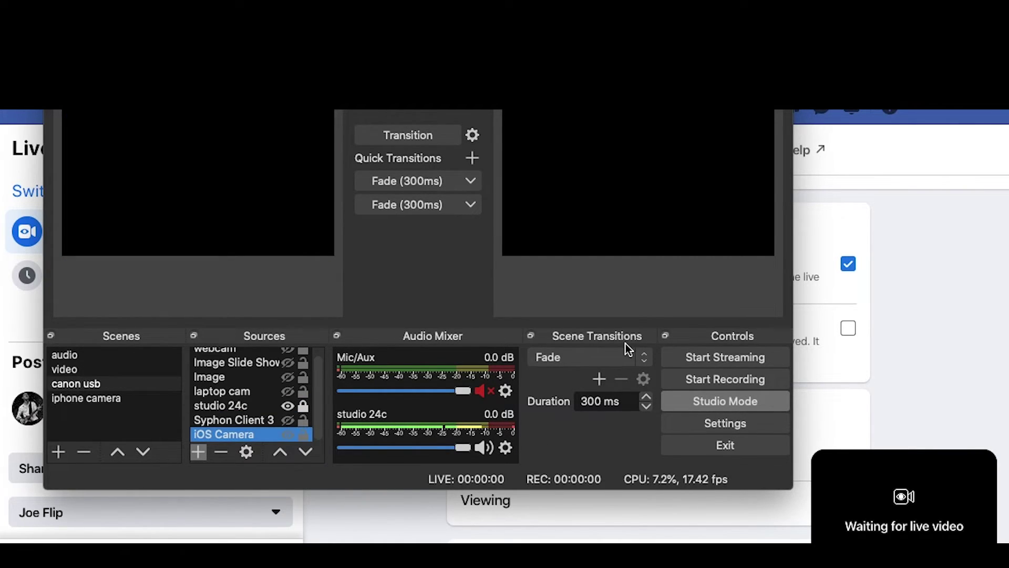